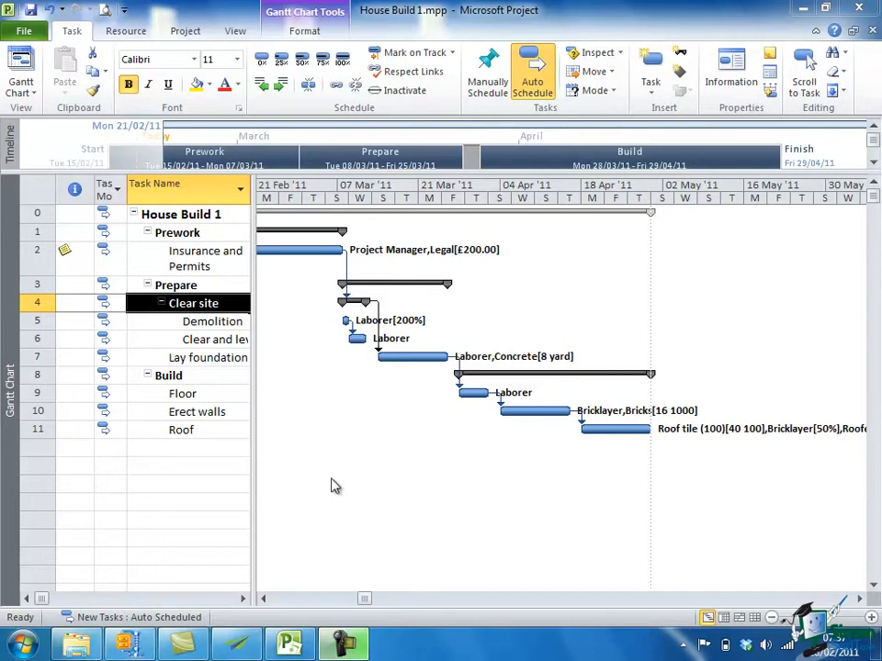
Widen the task table beside the Gantt chart and switch it from the Entry table to the Cost table
left_click(36, 321)
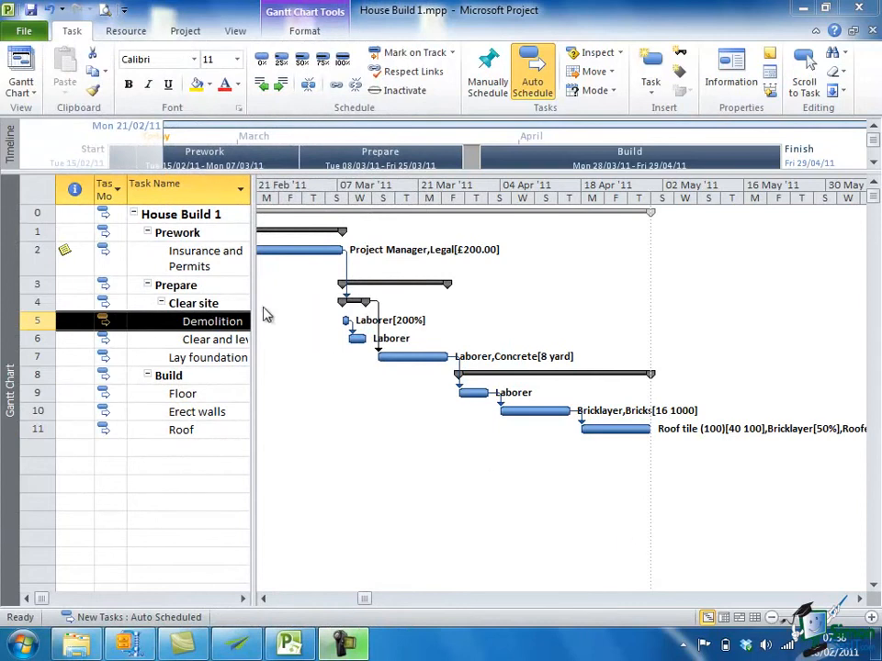
left_click_drag(255, 313, 471, 318)
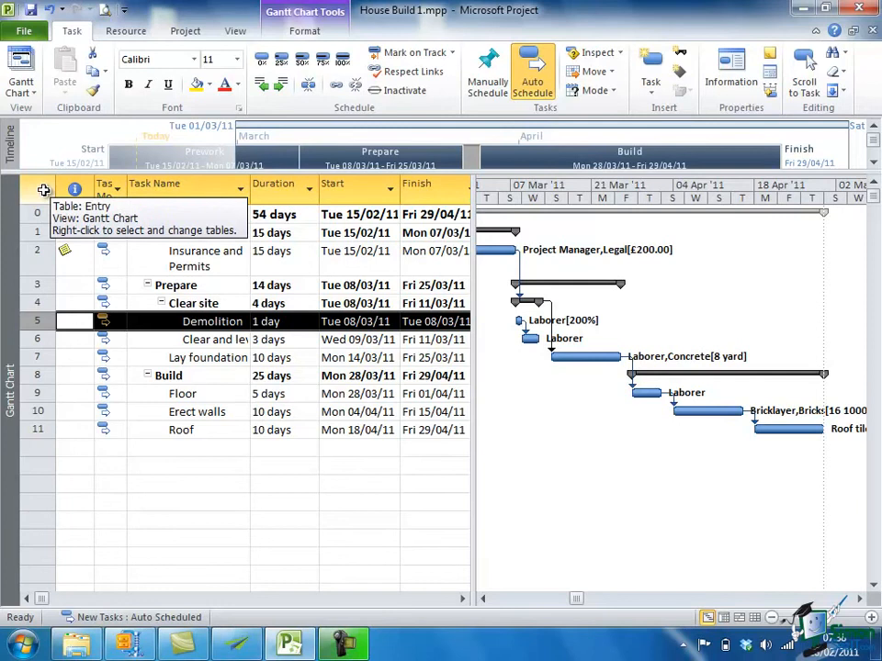
left_click(235, 33)
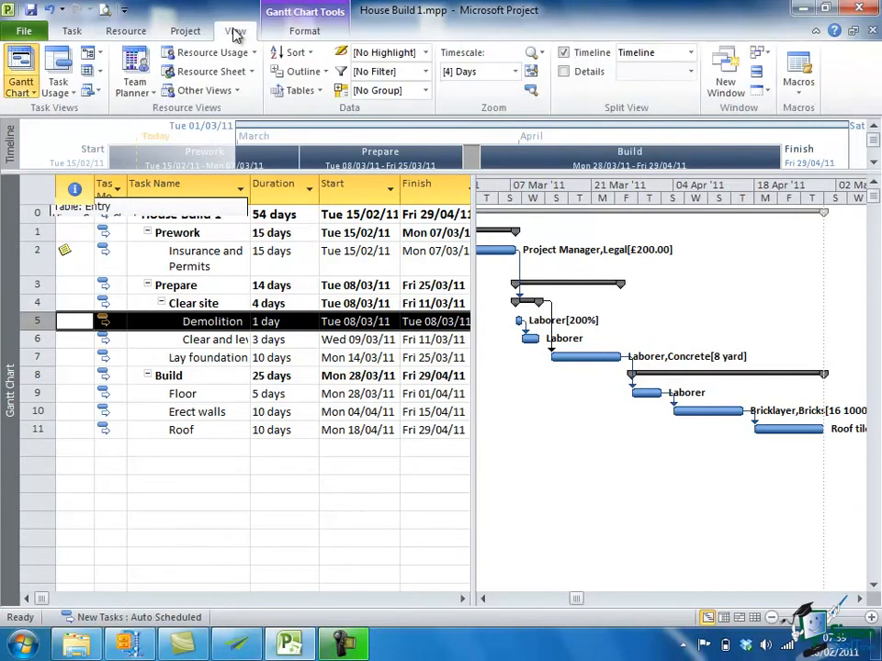
right_click(31, 188)
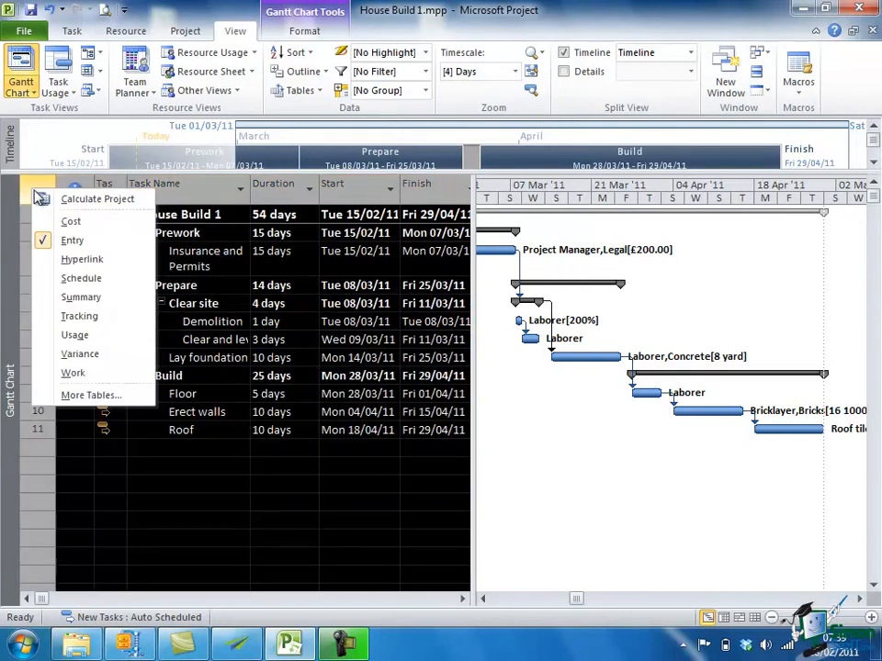
left_click(73, 225)
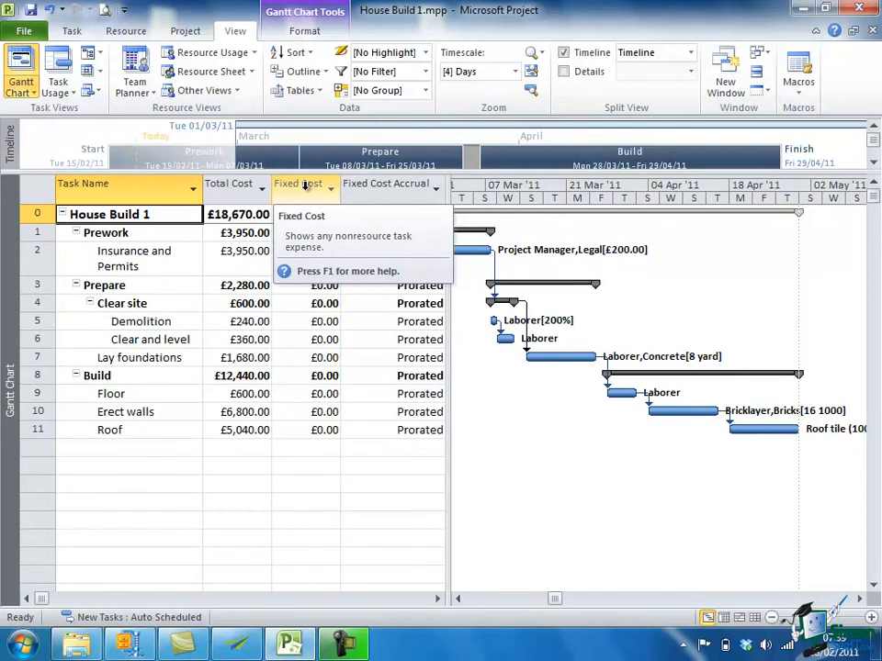
Give the Demolition task a fixed cost of £200 and set its fixed cost accrual to Start
left_click(322, 322)
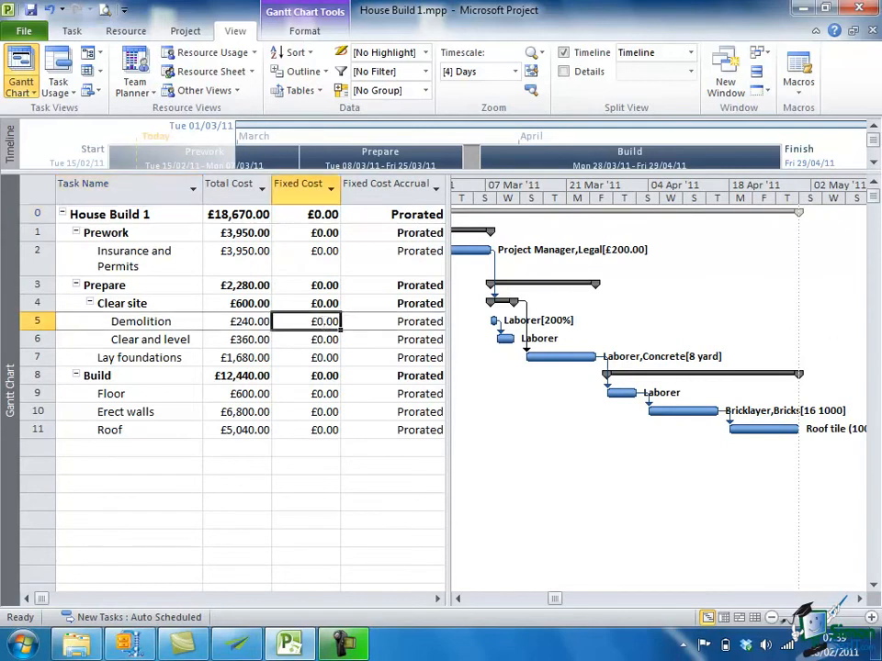
type("200")
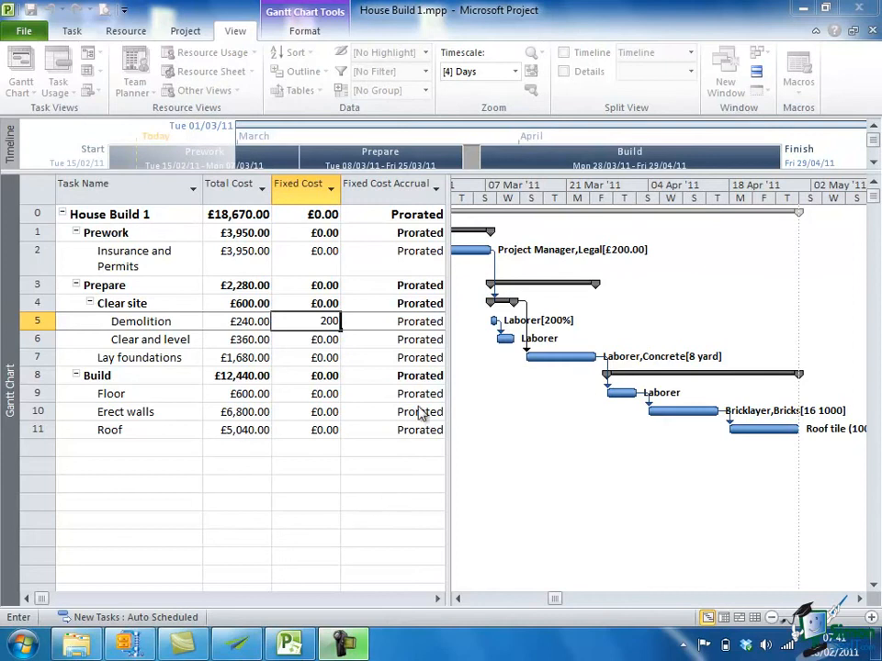
left_click(404, 322)
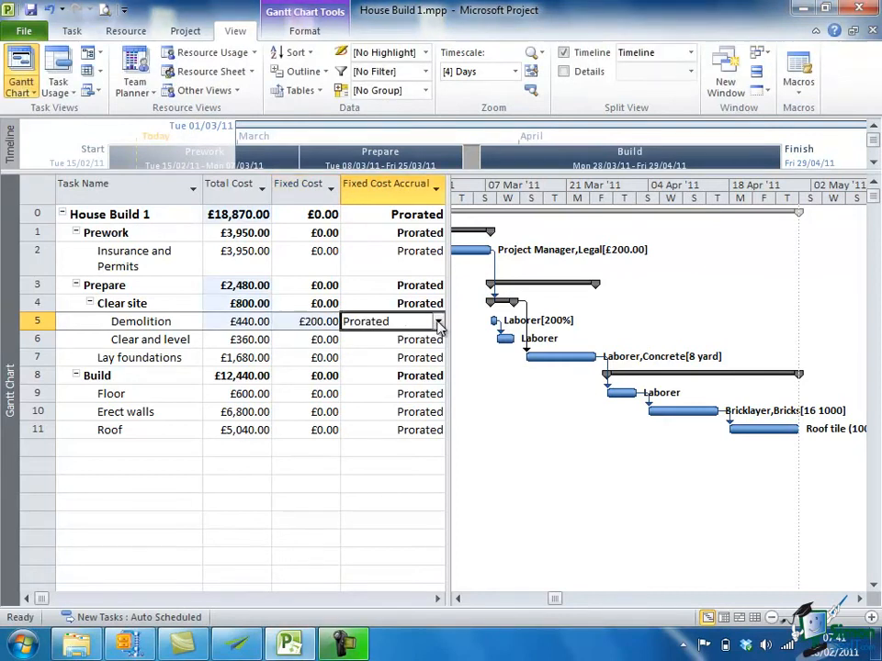
left_click(438, 323)
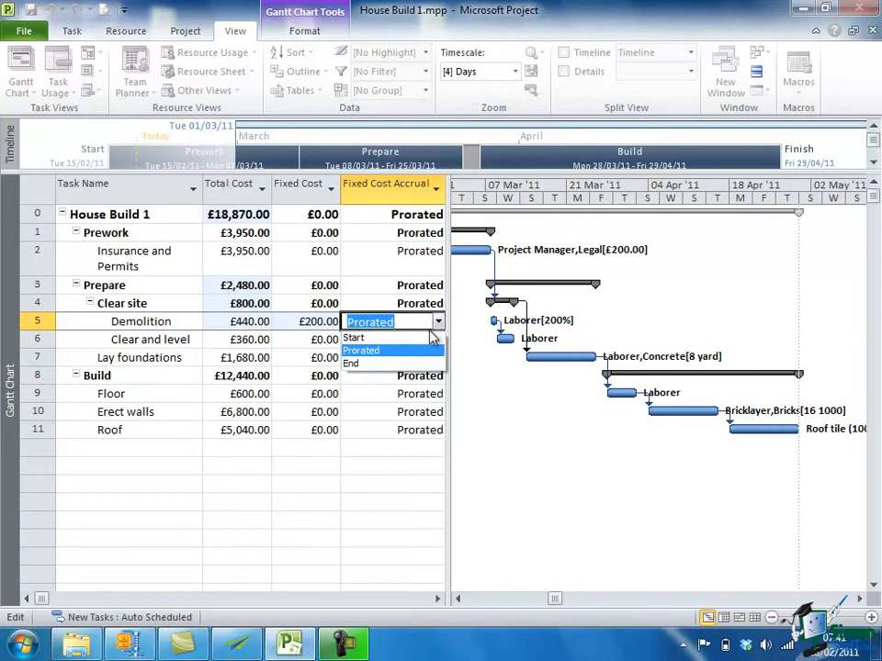
left_click(366, 339)
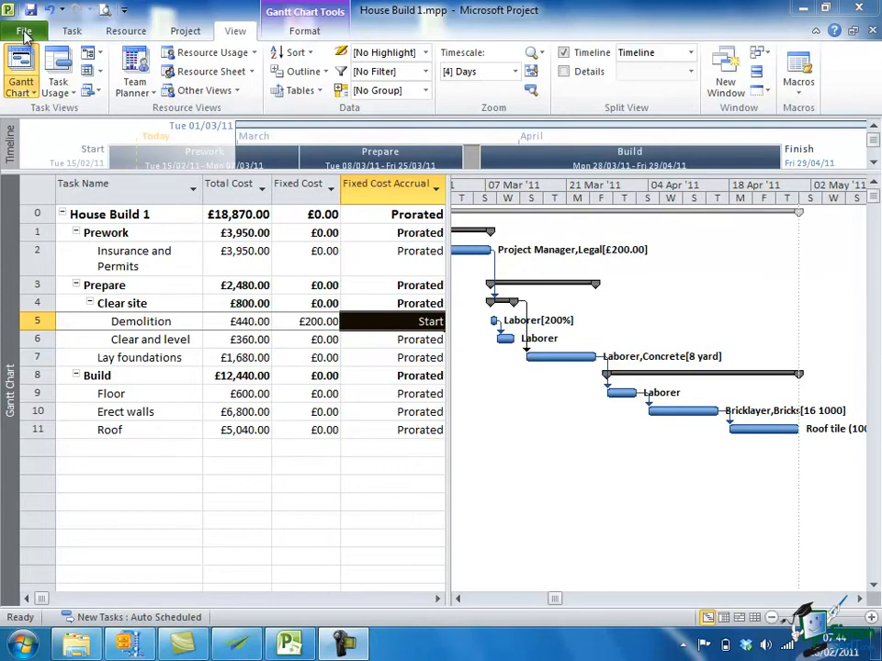
key("F2")
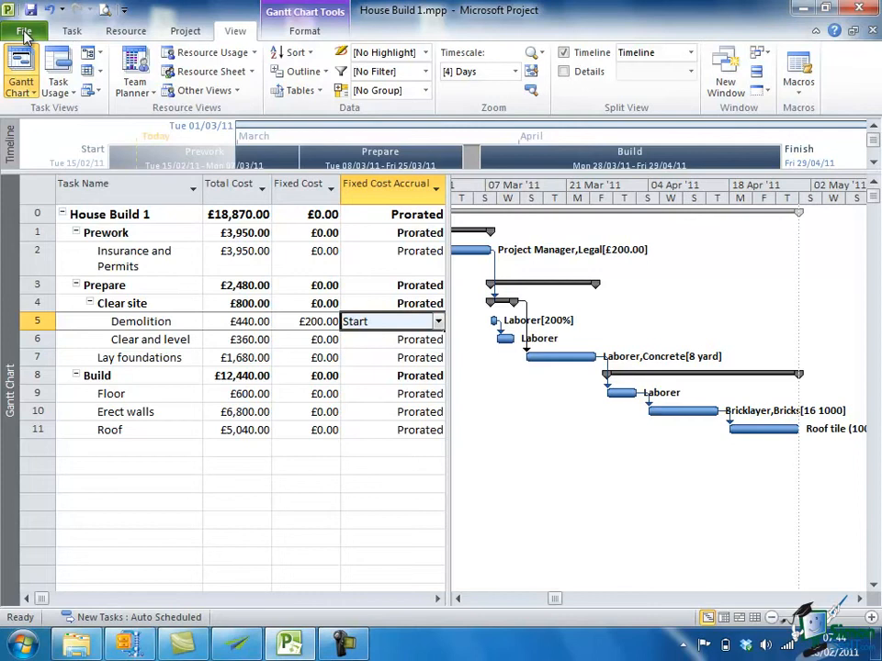
Set the default fixed cost accrual to Start in the project's schedule calculation options
left_click(25, 33)
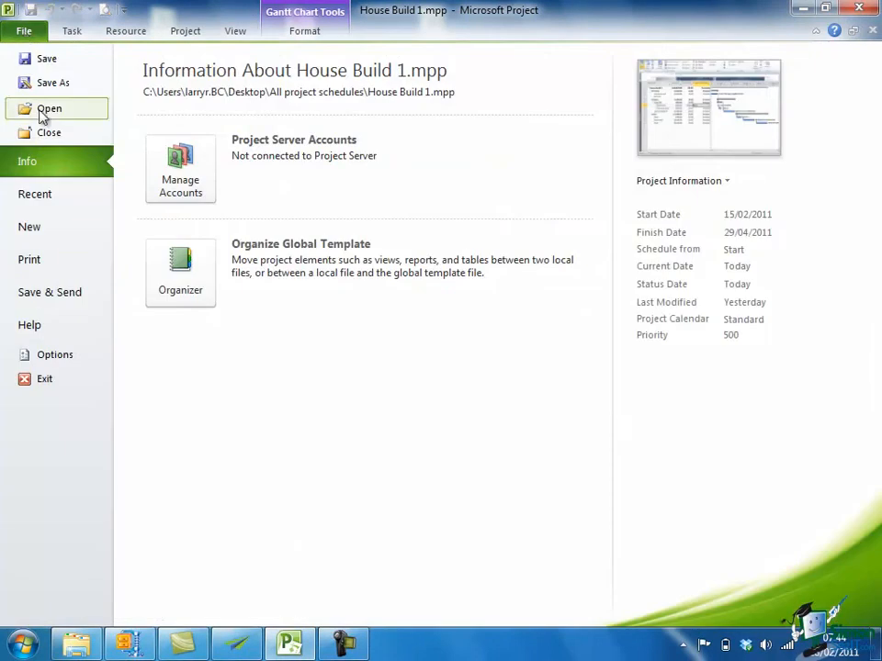
left_click(64, 360)
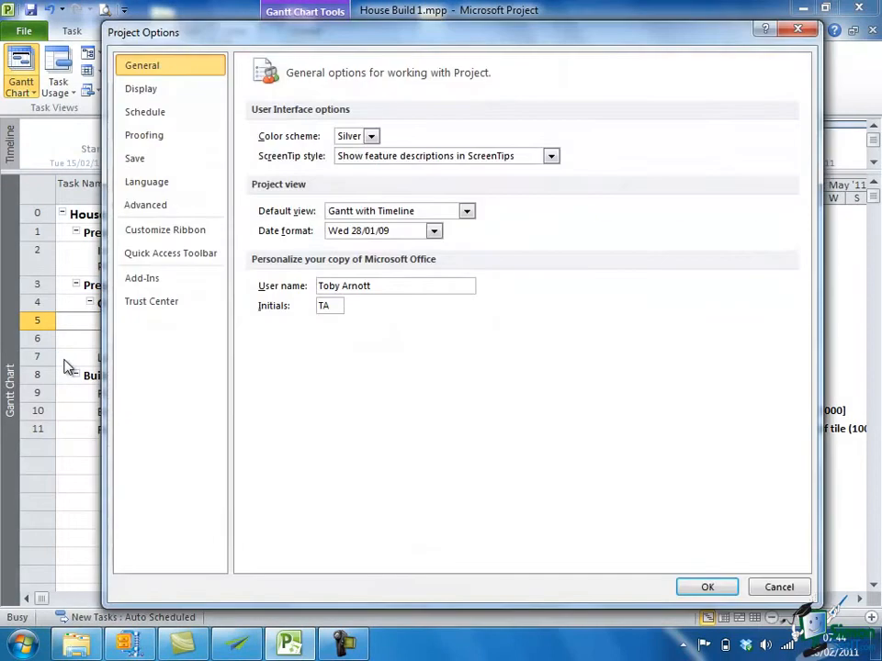
left_click(164, 118)
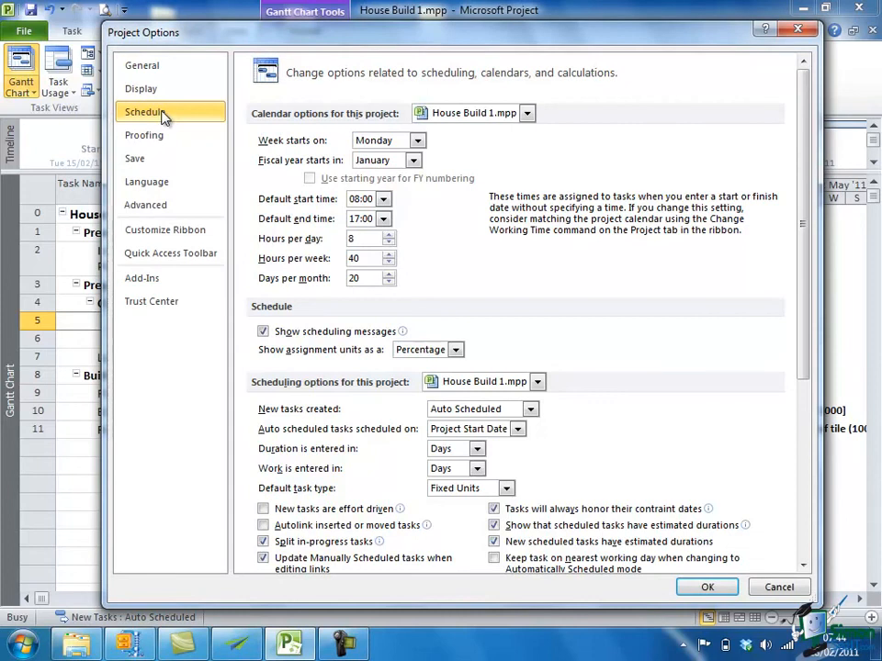
left_click(804, 567)
left_click(804, 567)
left_click(804, 567)
left_click(804, 567)
left_click(803, 567)
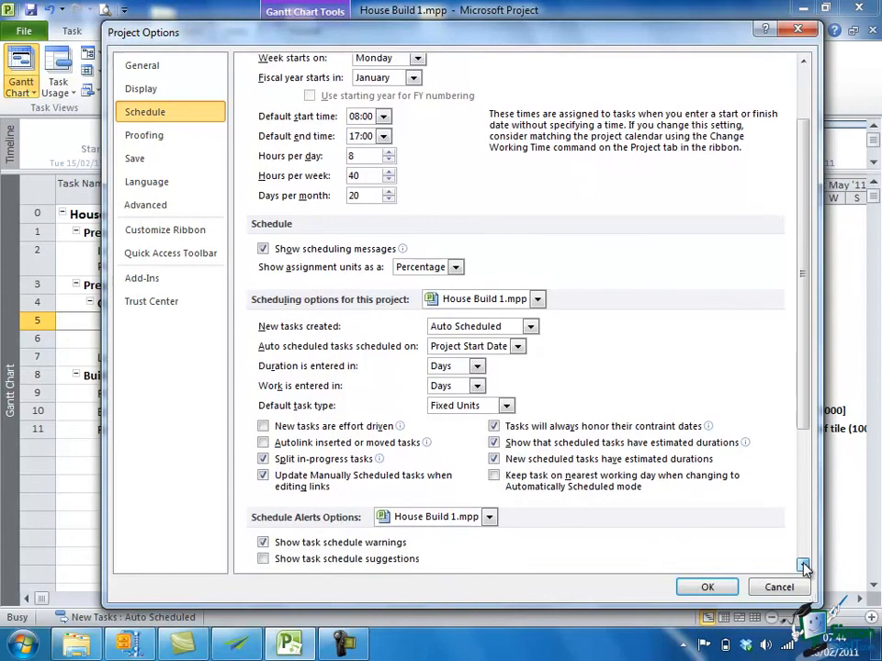
left_click(804, 567)
left_click(803, 567)
left_click(804, 567)
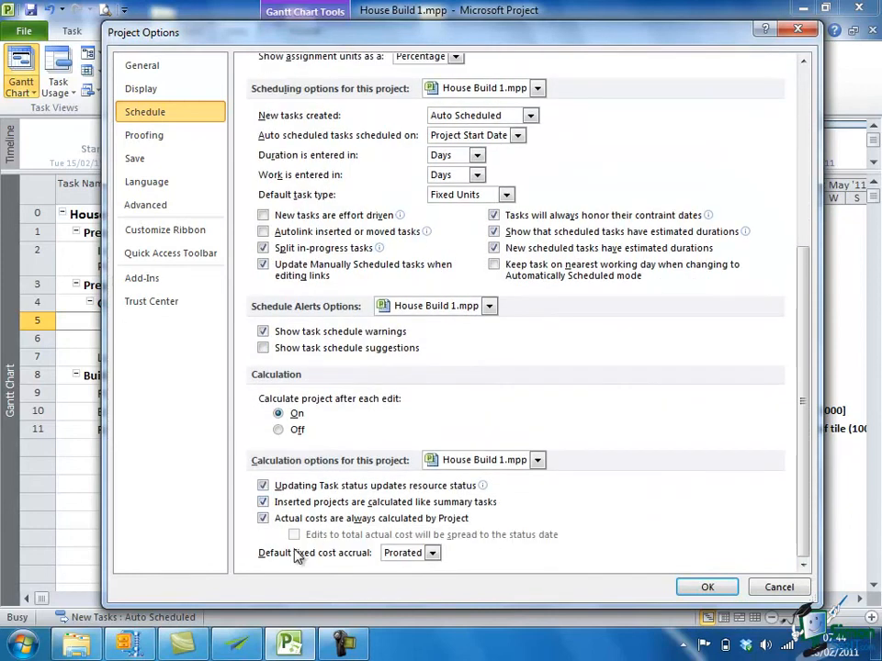
left_click(432, 554)
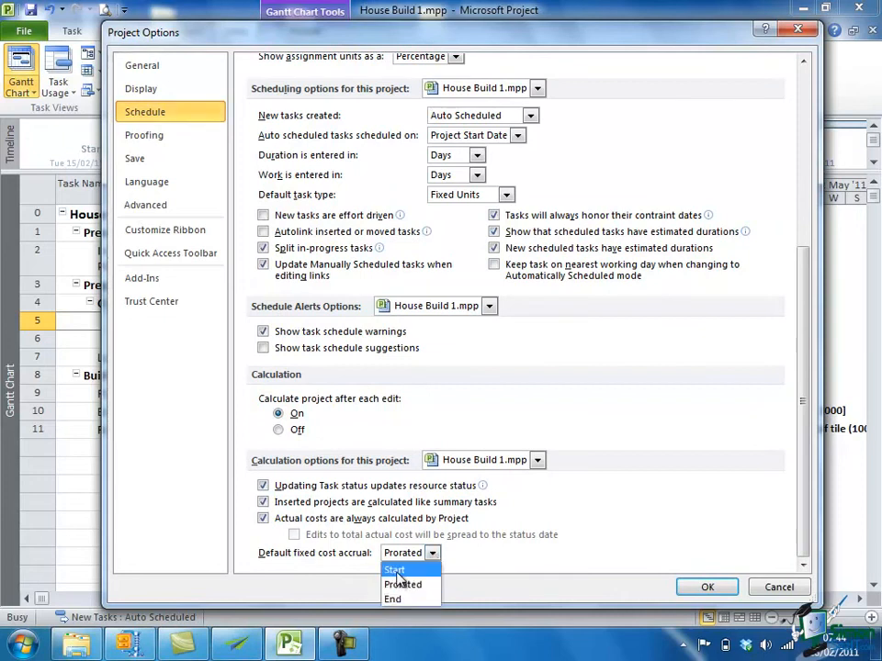
left_click(397, 574)
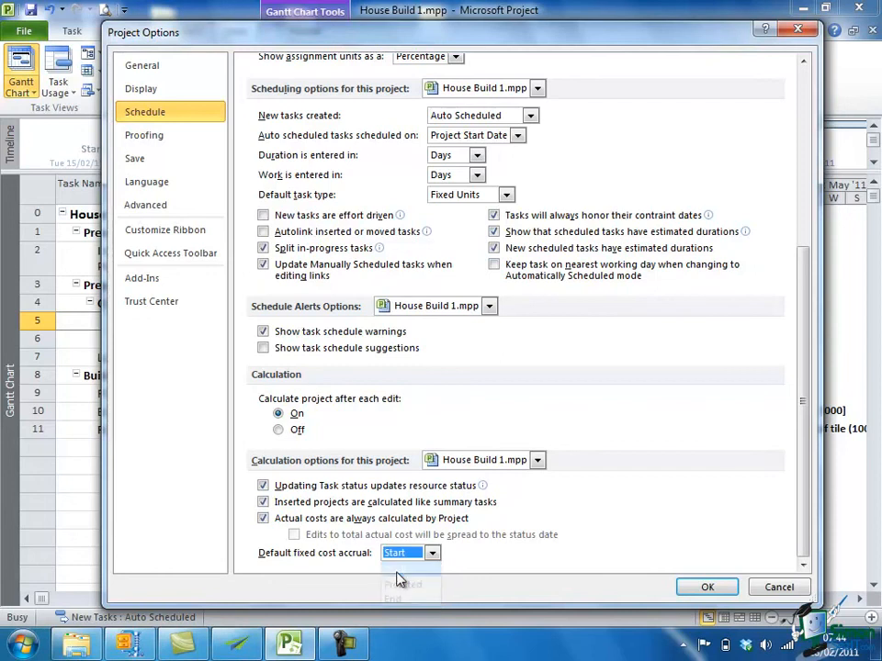
left_click(709, 588)
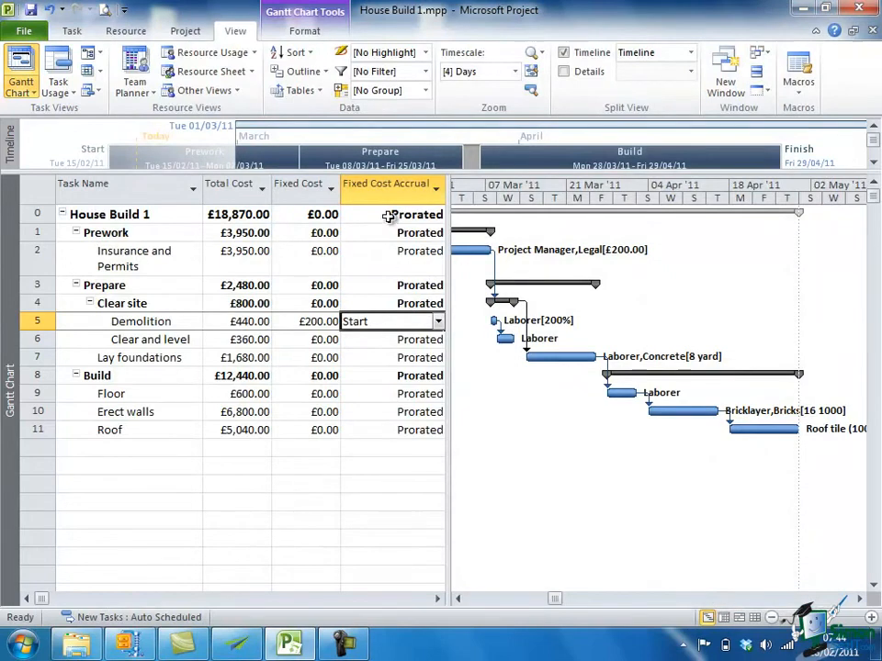
left_click(368, 306)
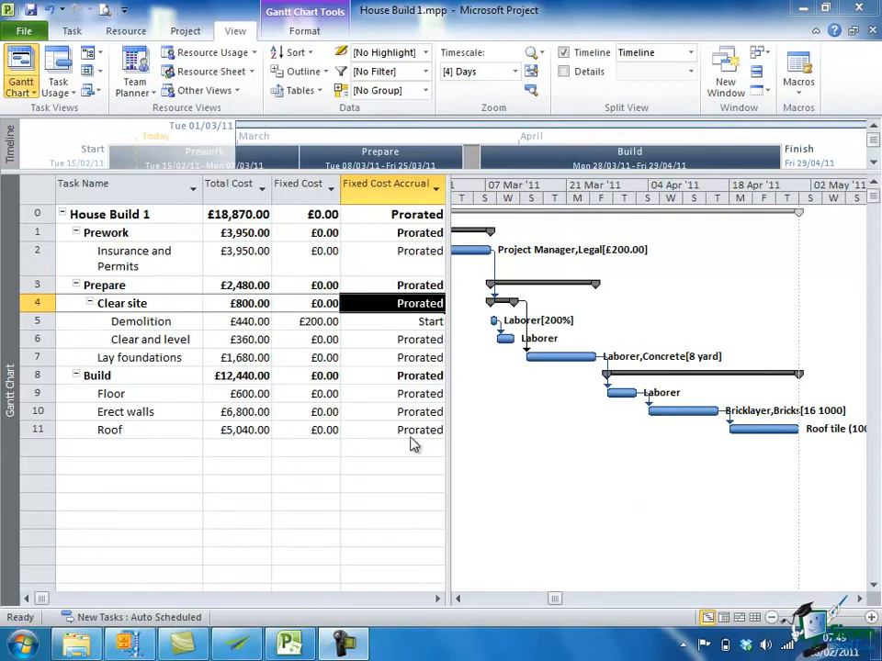
Add a work resource named Inspector to the Resource Sheet, with Inspector as its initials
left_click(36, 360)
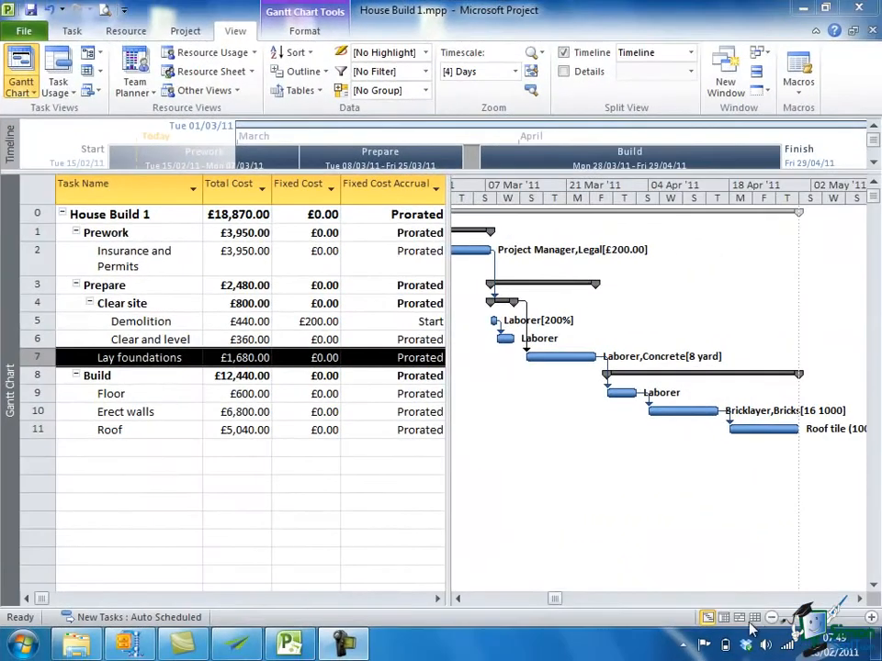
left_click(754, 619)
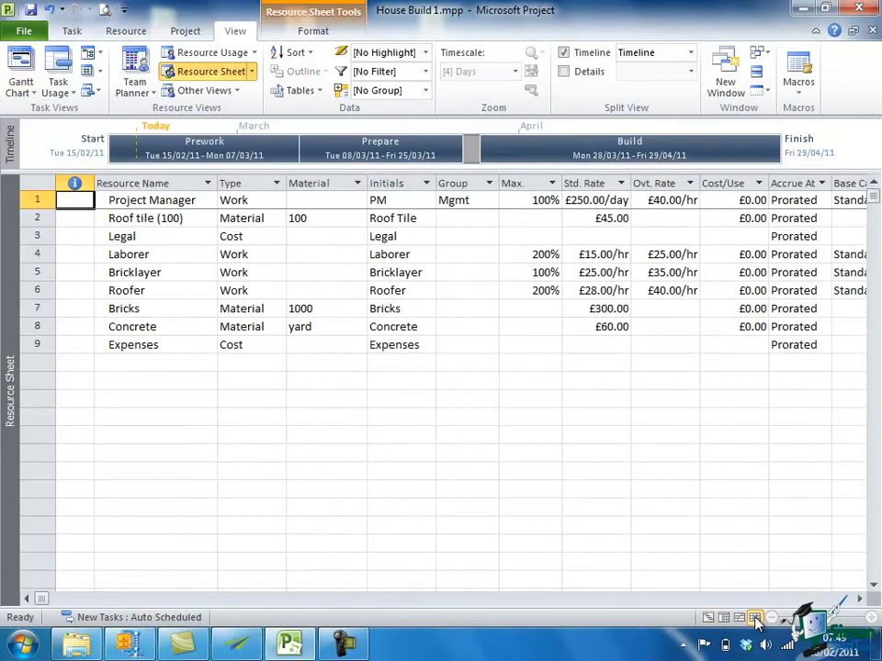
left_click(150, 362)
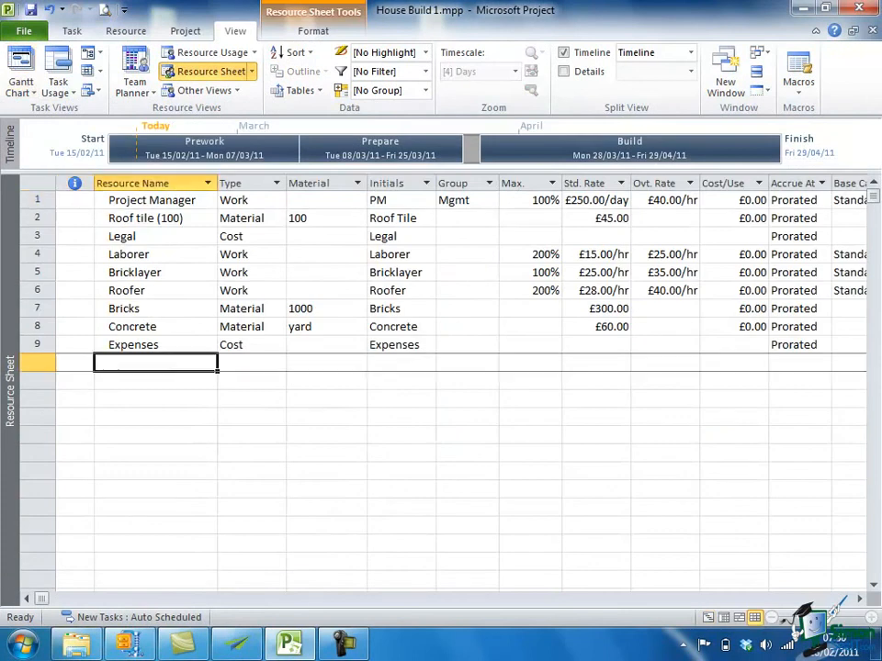
type("I")
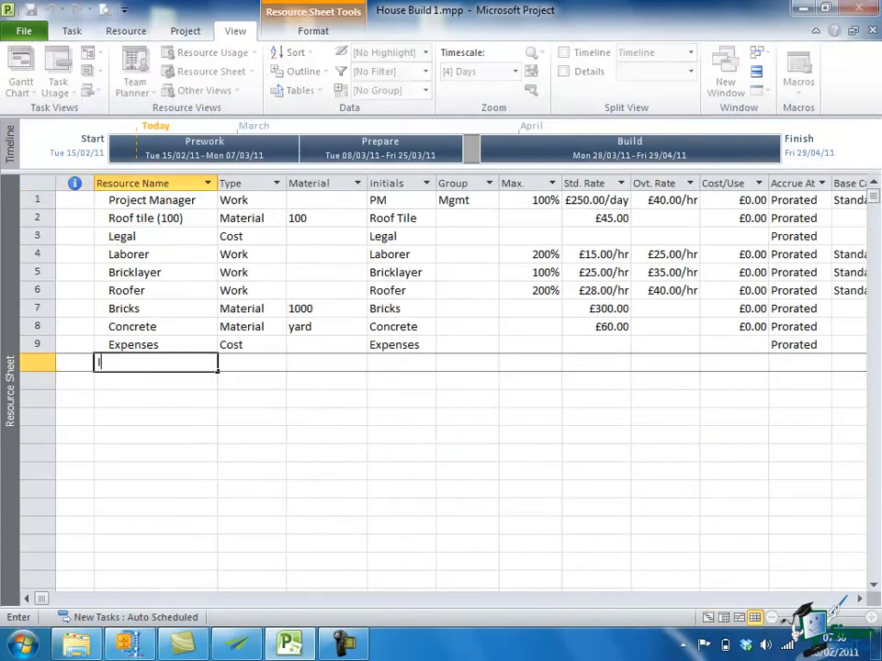
type("nspector")
left_click(249, 366)
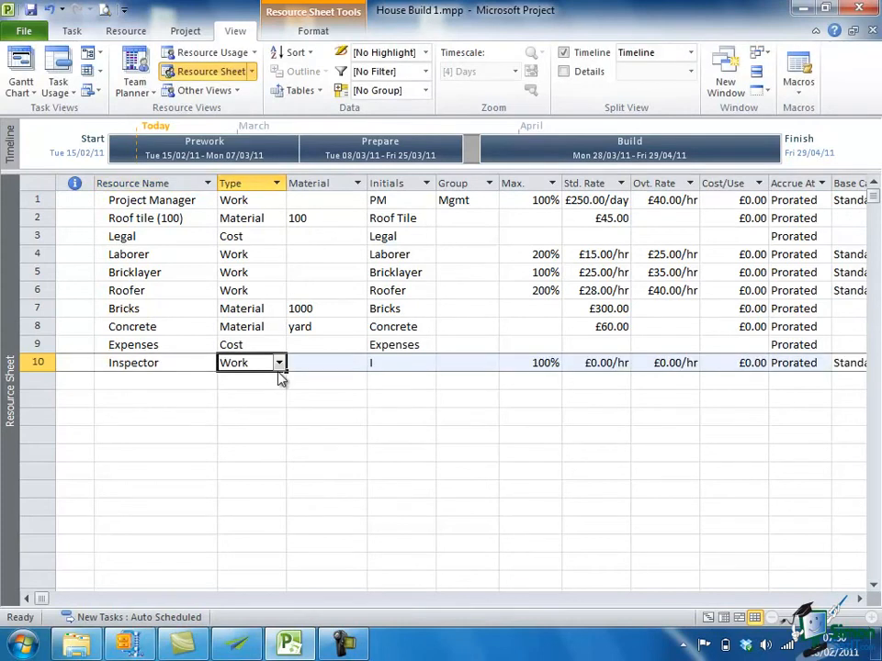
left_click(390, 365)
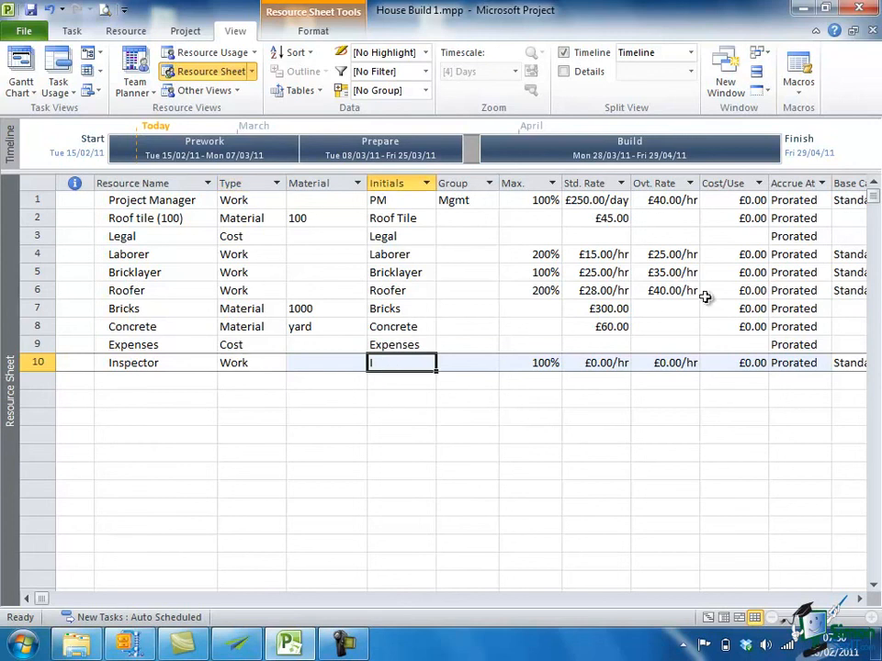
type("Inspe")
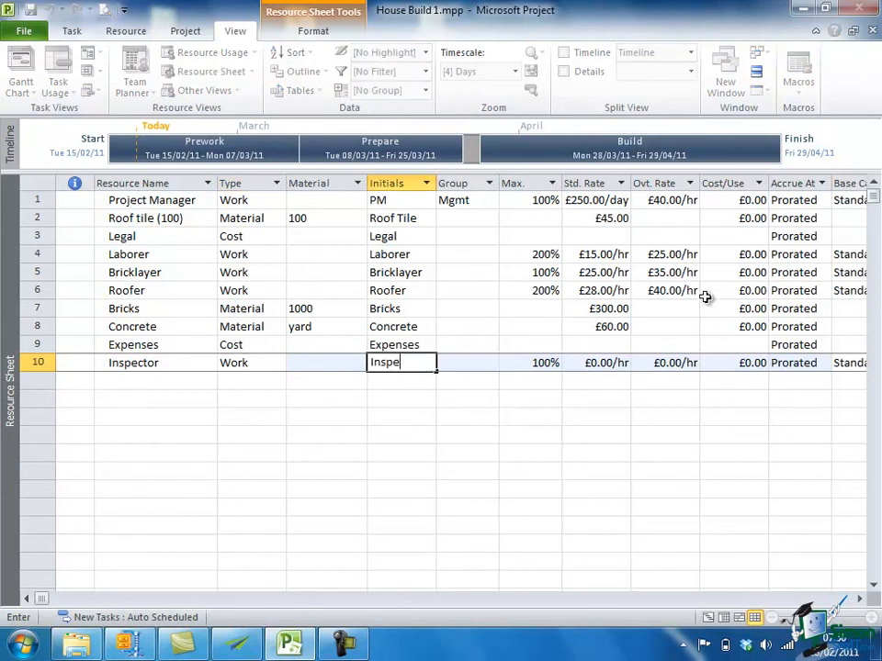
type("ctor")
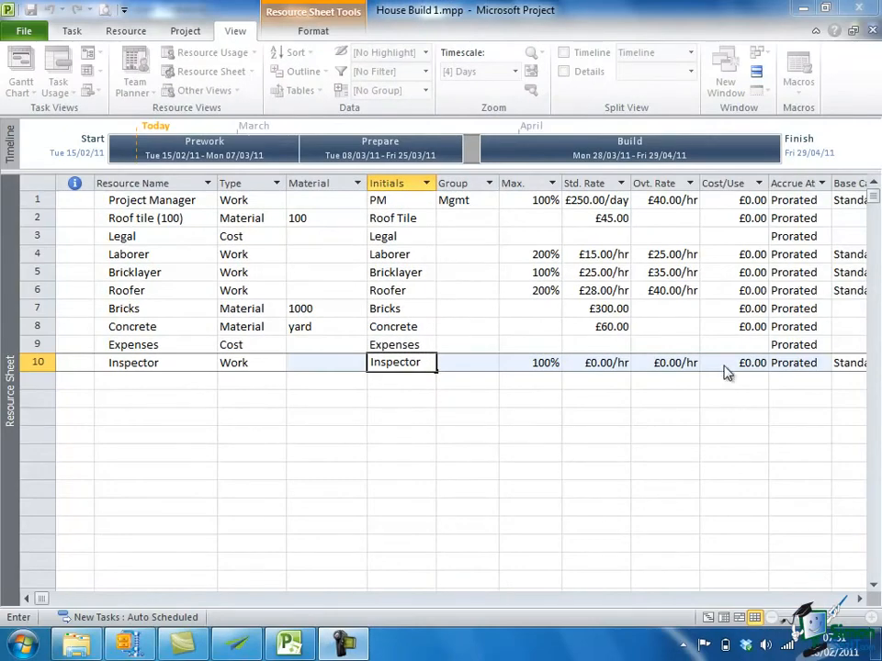
Set the Inspector resource's cost per use to £150
left_click(746, 367)
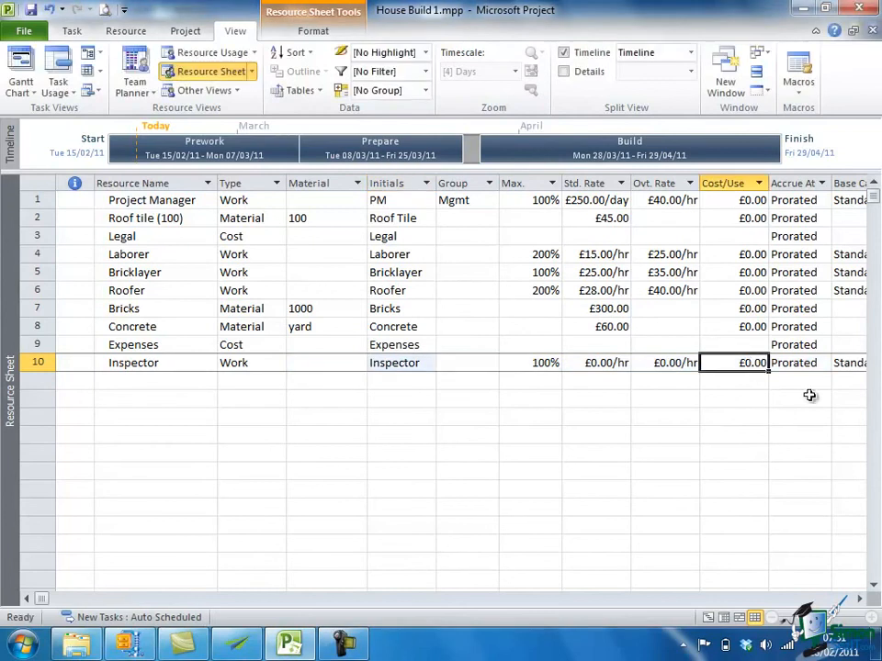
type("150")
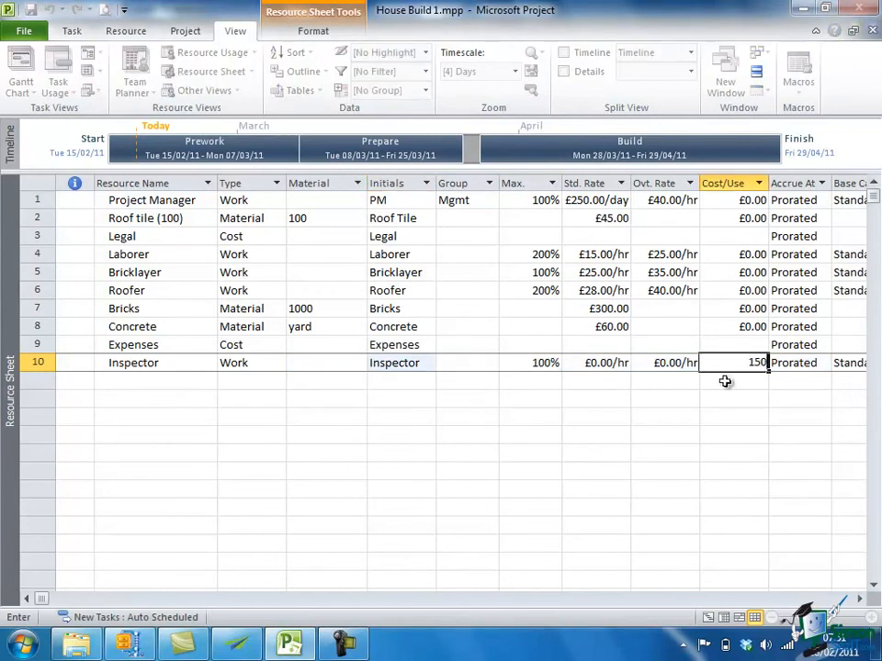
left_click(606, 363)
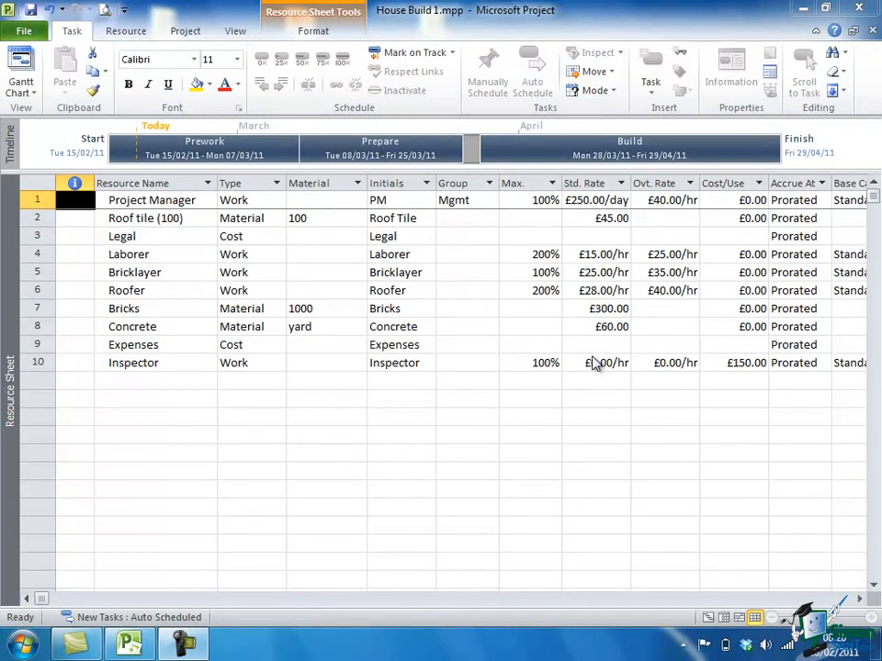
Assign the Inspector resource to the Lay foundations task from the Gantt Chart view
left_click(708, 619)
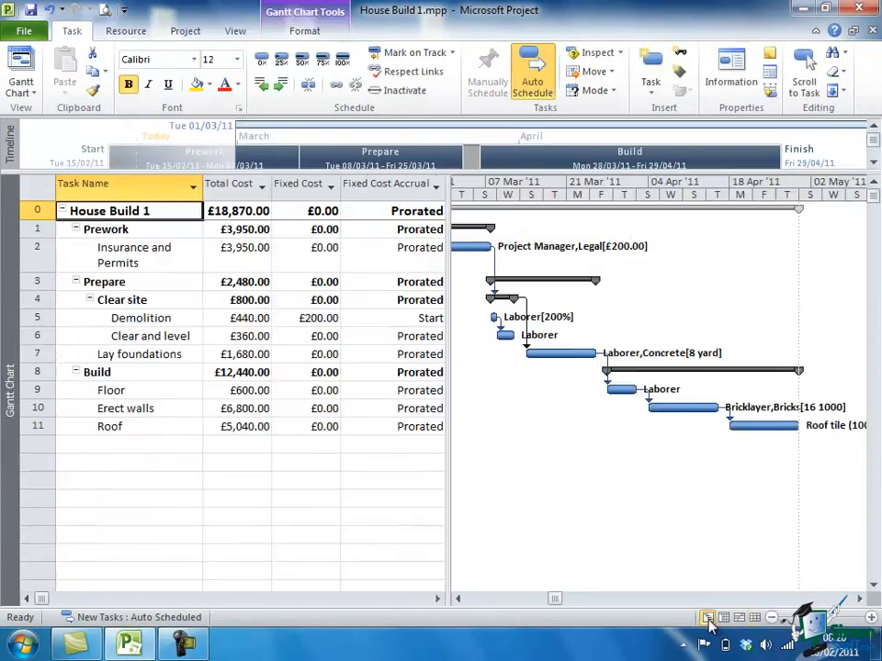
left_click(34, 353)
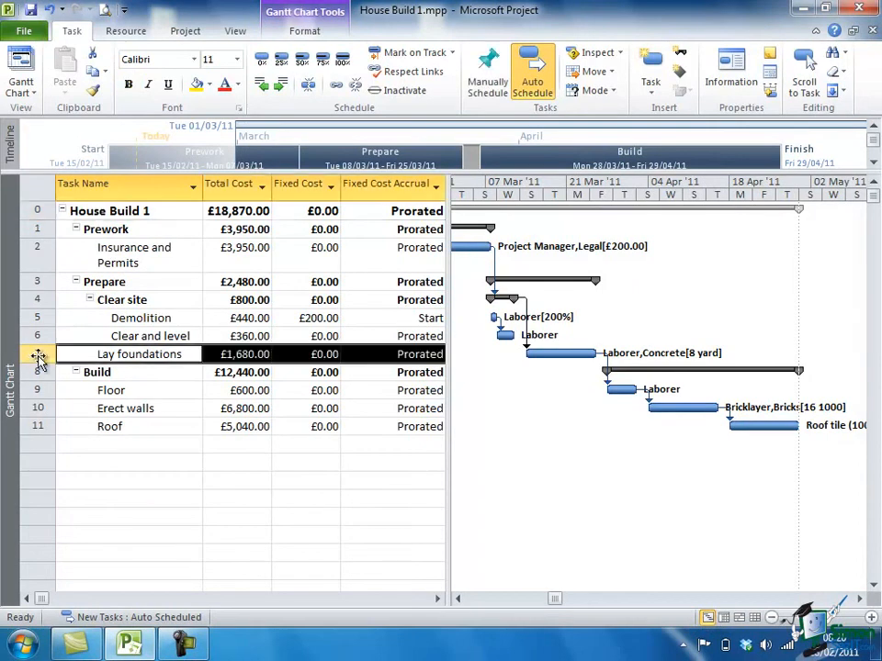
left_click(118, 35)
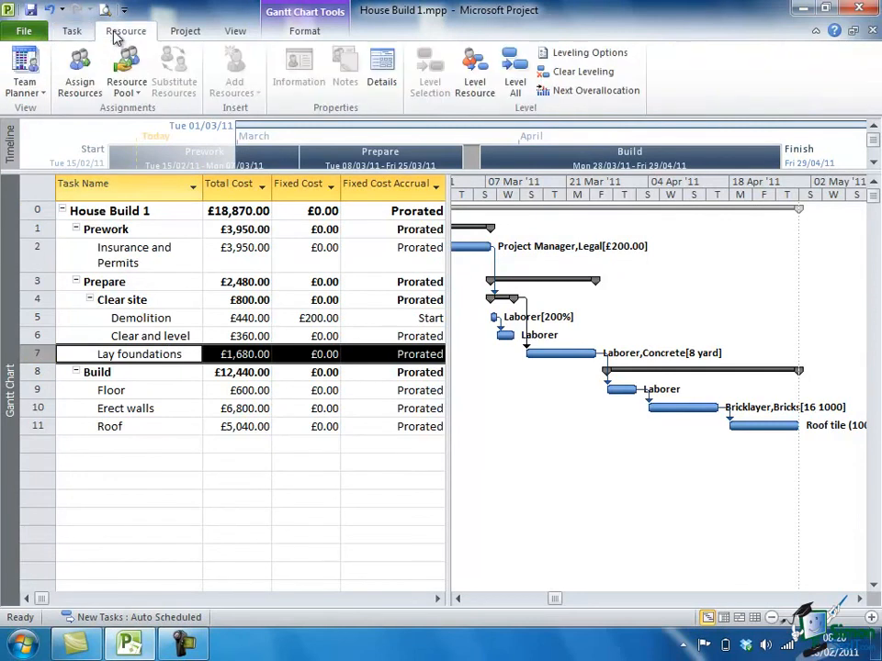
left_click(80, 70)
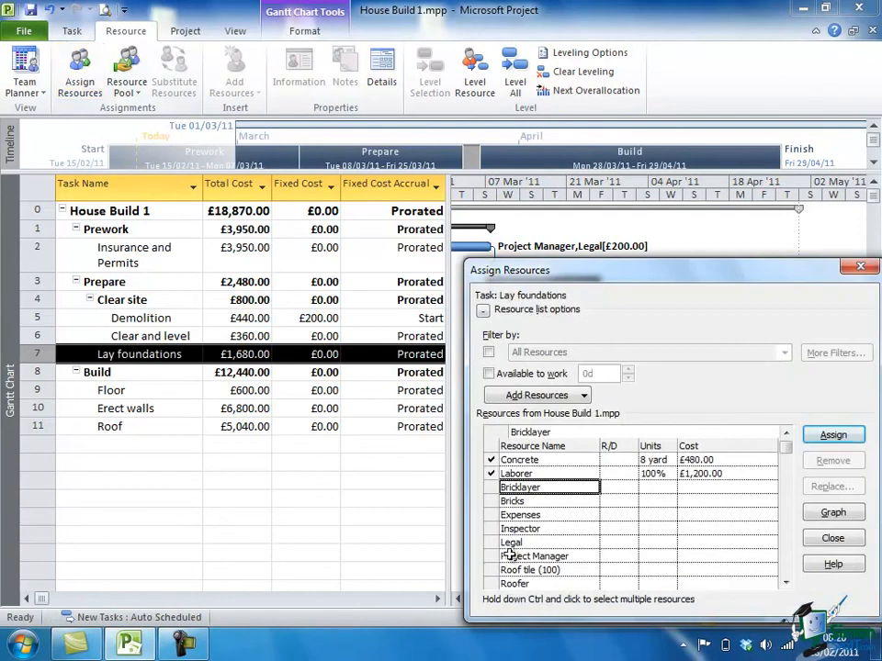
left_click(492, 530)
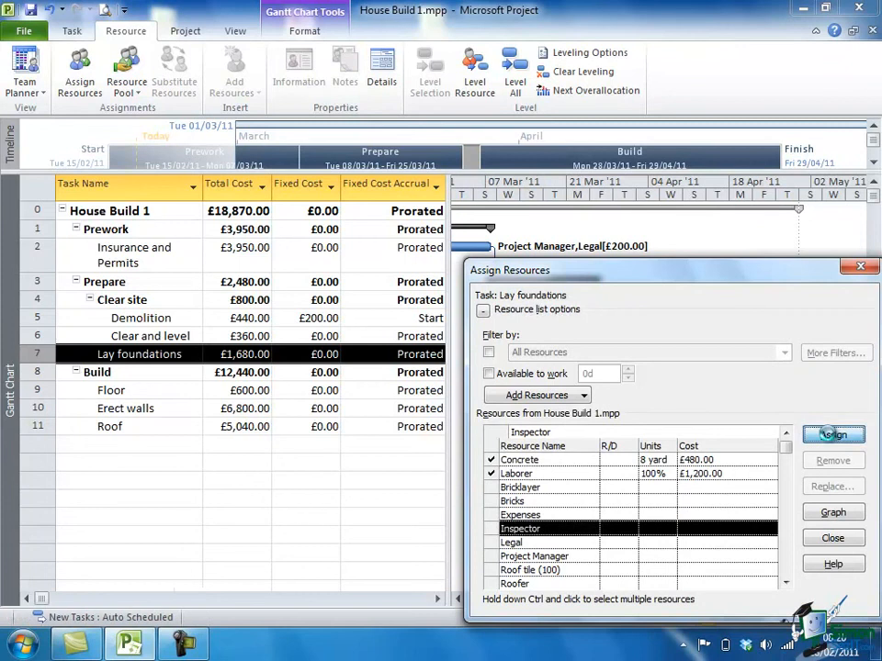
left_click(832, 435)
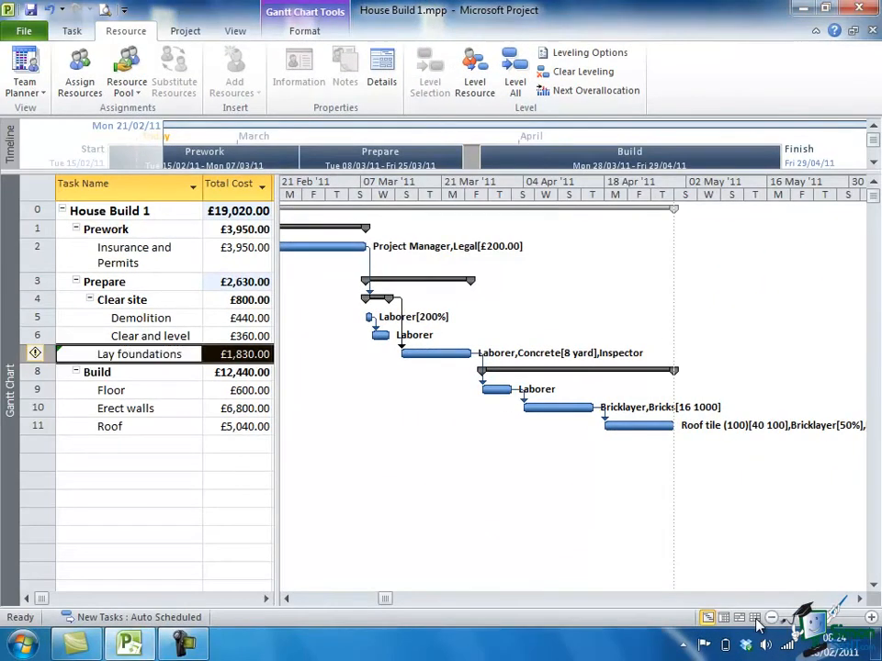
Open the cost rate tables of the Bricklayer resource from the Resource Sheet
left_click(754, 619)
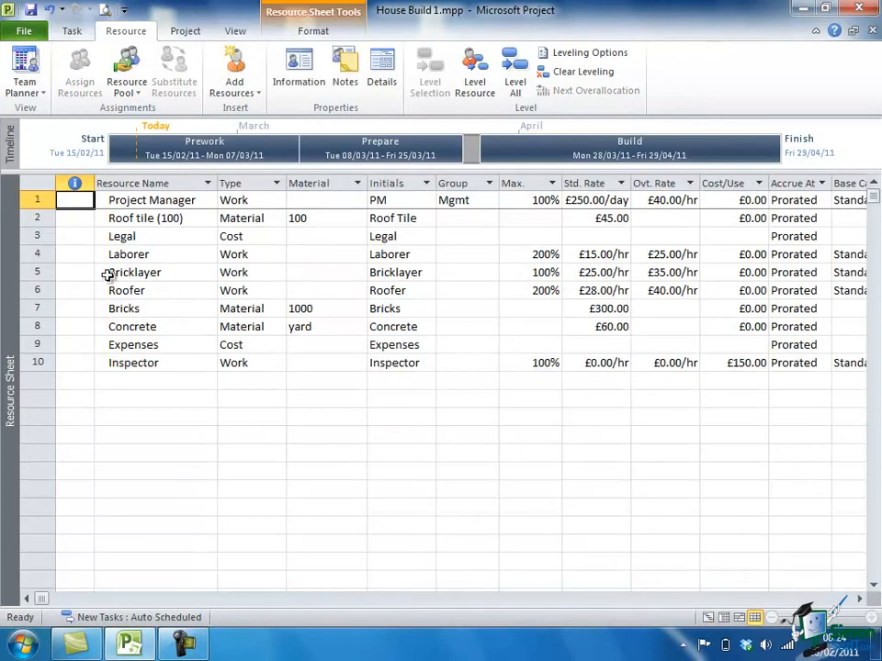
left_click(35, 273)
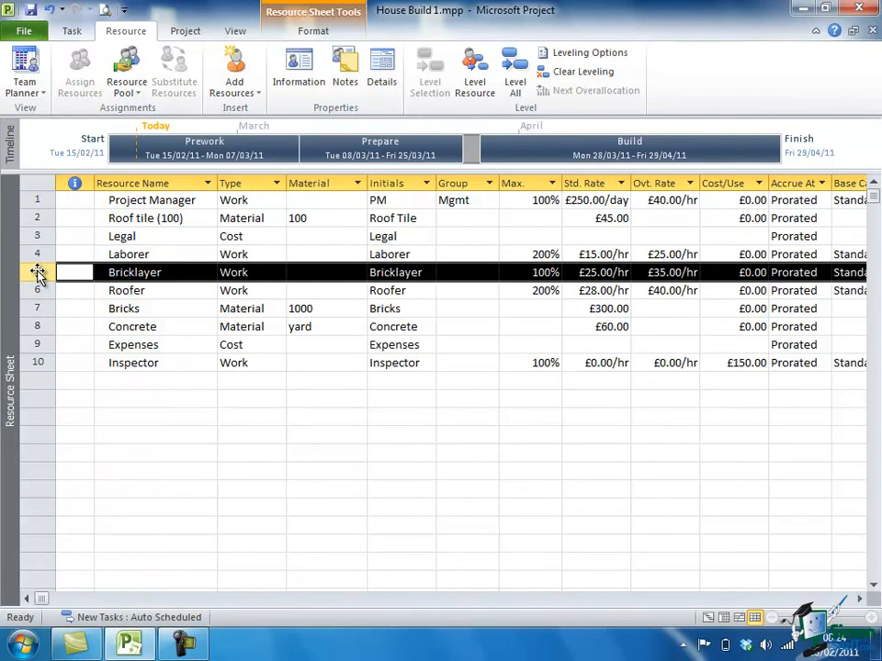
double_click(37, 273)
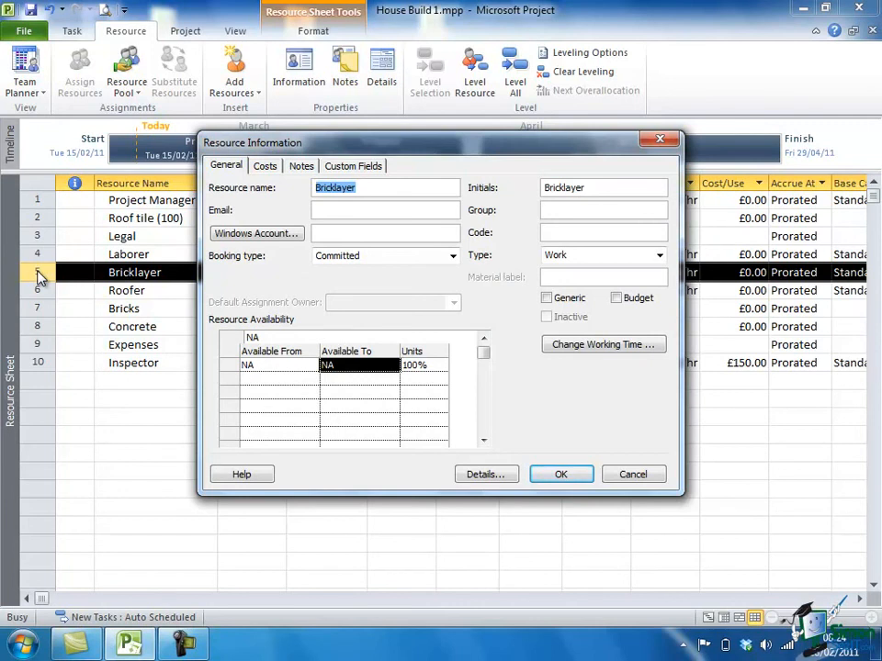
left_click(267, 168)
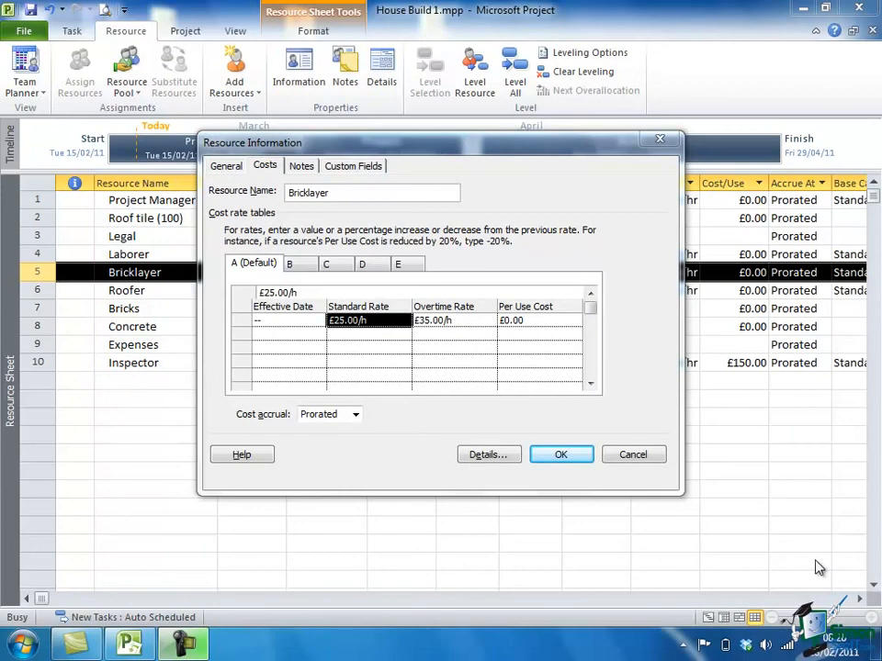
Examine the Bricklayer's cost rate tables A to E, comparing the default table's rates with the others
left_click(291, 264)
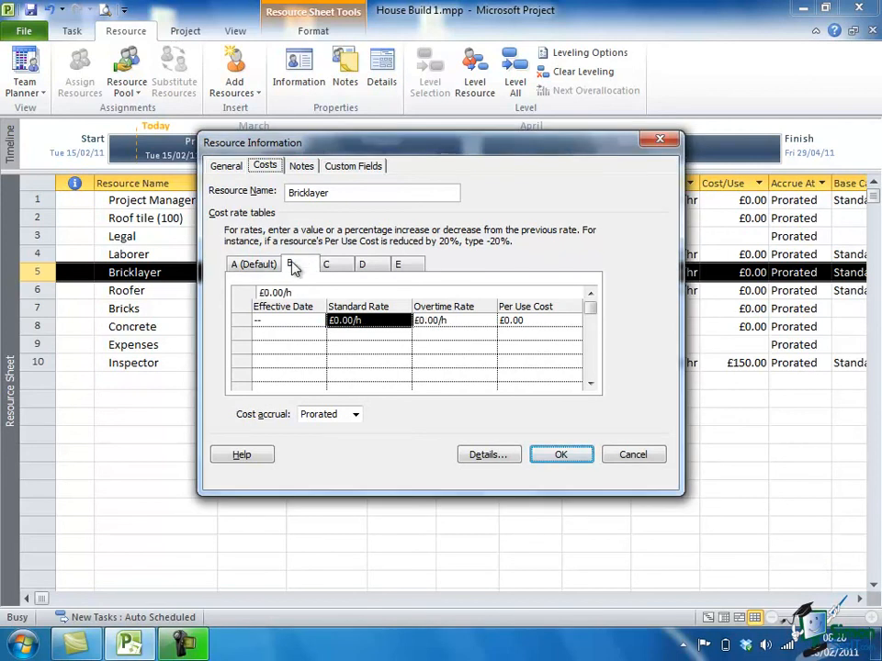
left_click(336, 264)
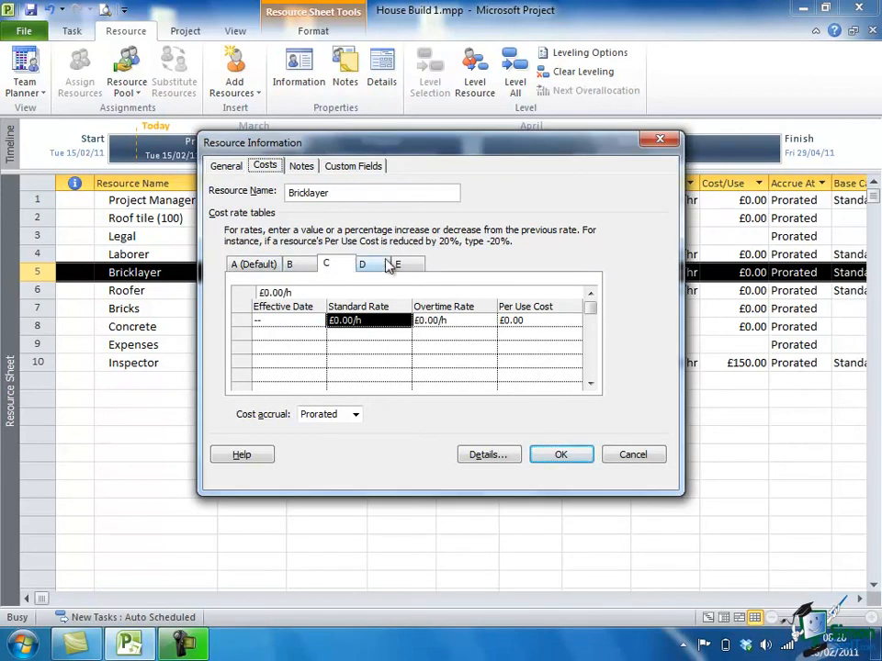
left_click(373, 266)
left_click(402, 266)
left_click(377, 264)
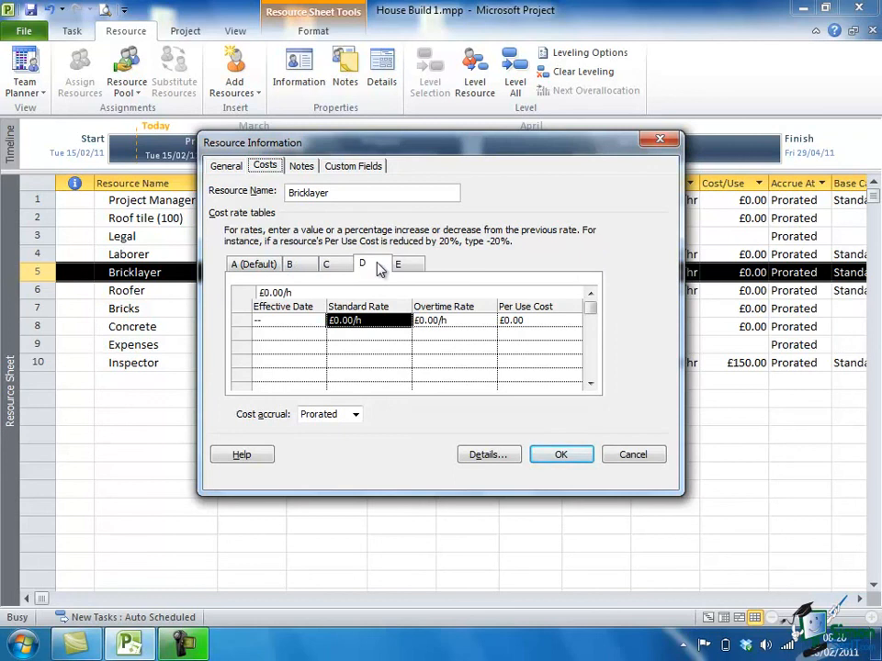
left_click(338, 264)
left_click(301, 266)
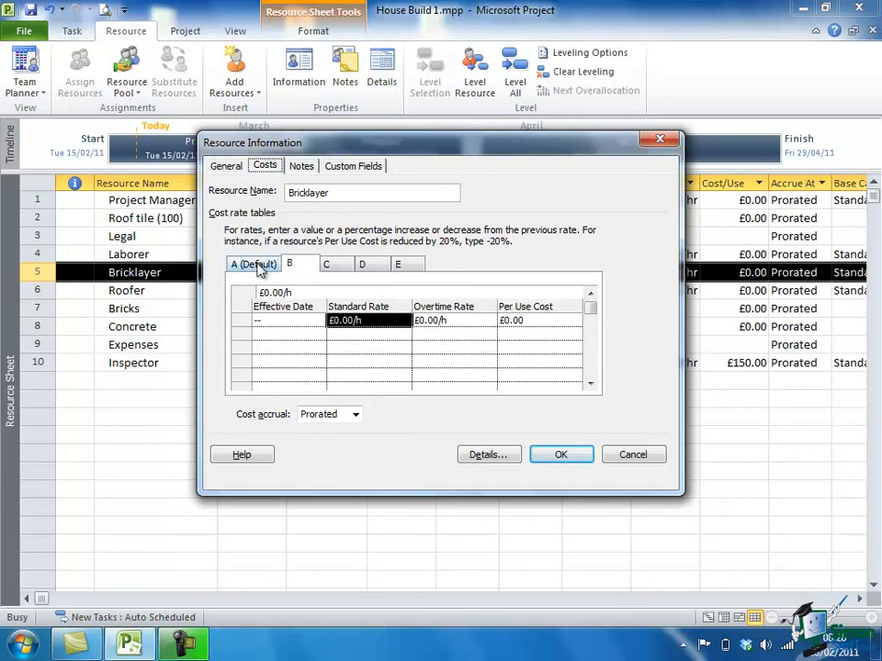
left_click(257, 269)
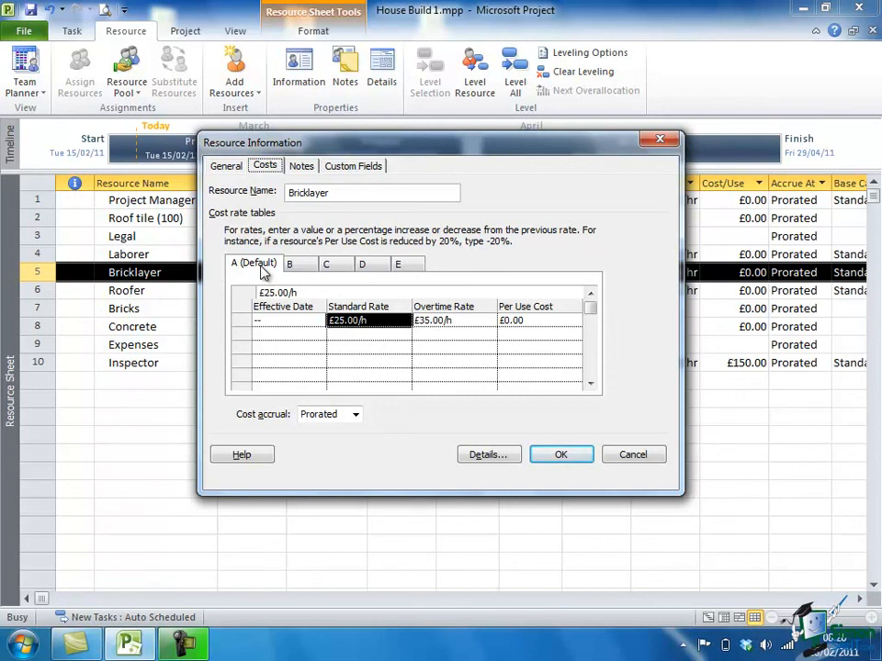
left_click(308, 267)
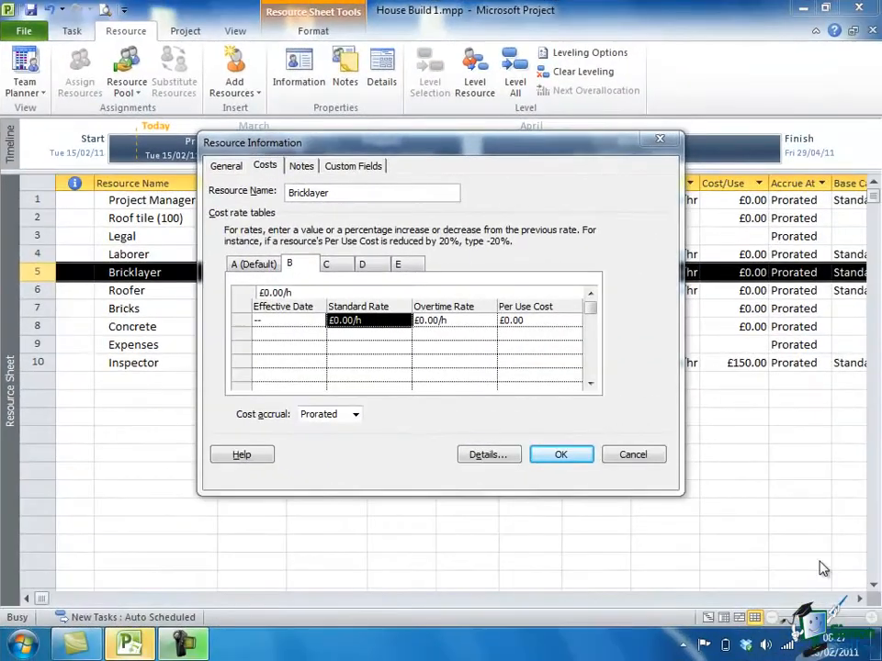
left_click(256, 264)
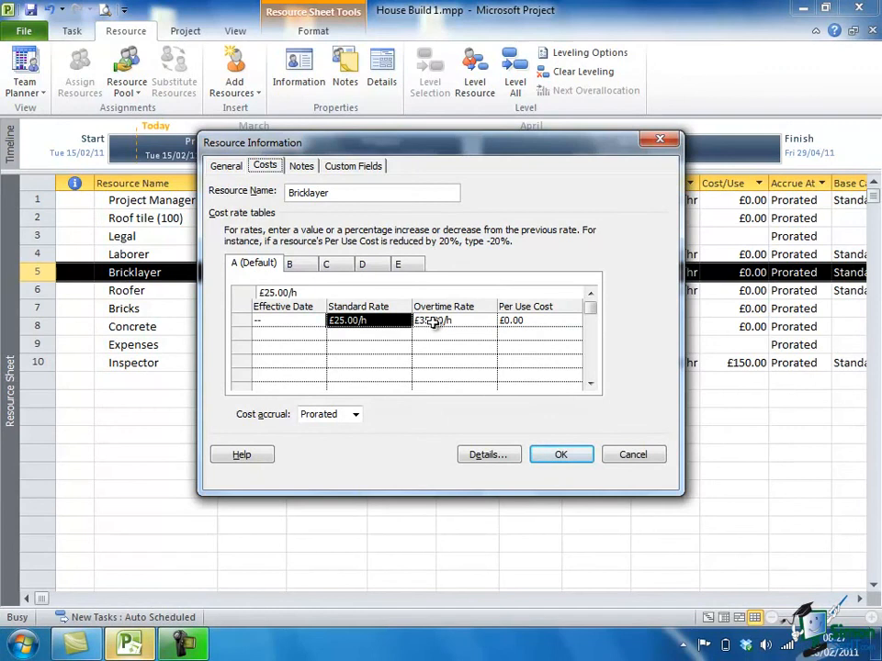
In the Bricklayer's cost rate table B, set the standard rate to £22/h and the overtime rate to £30/h
left_click(300, 267)
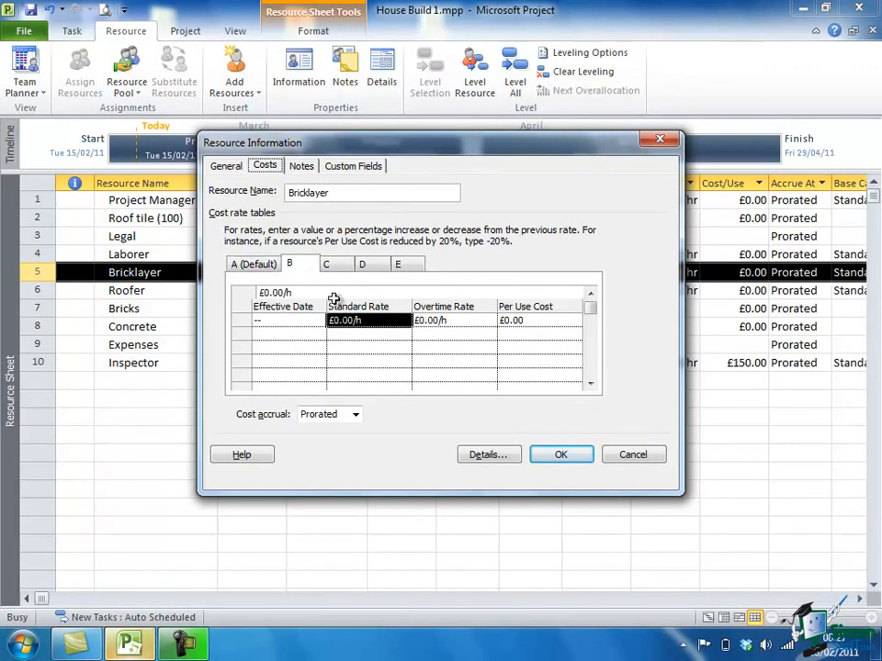
left_click(346, 321)
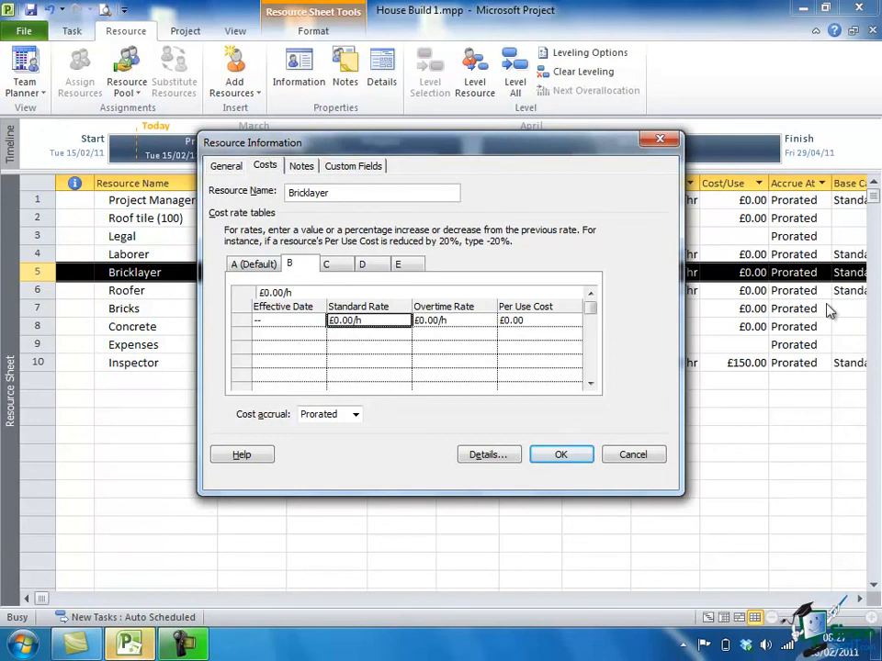
type("22")
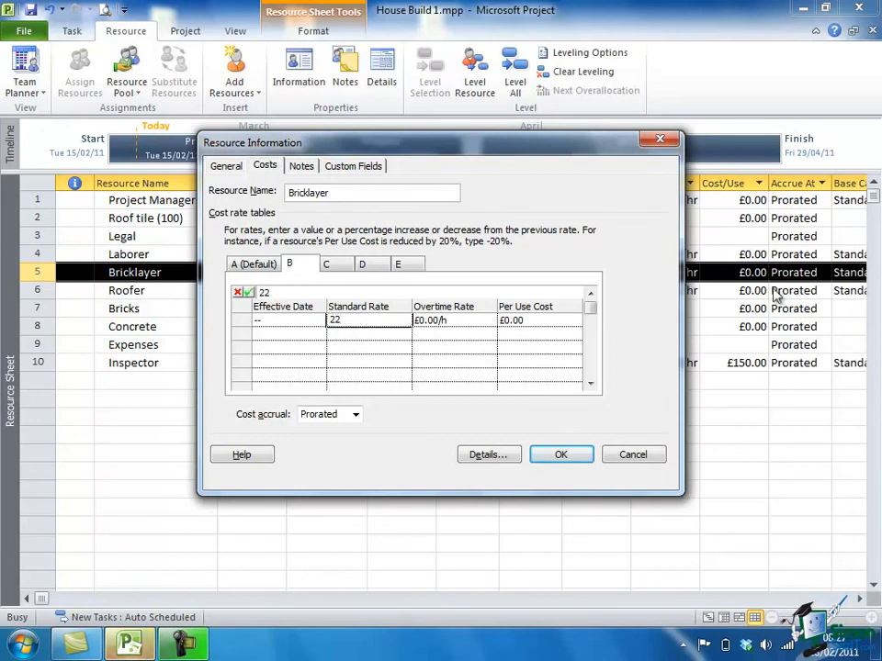
left_click(443, 321)
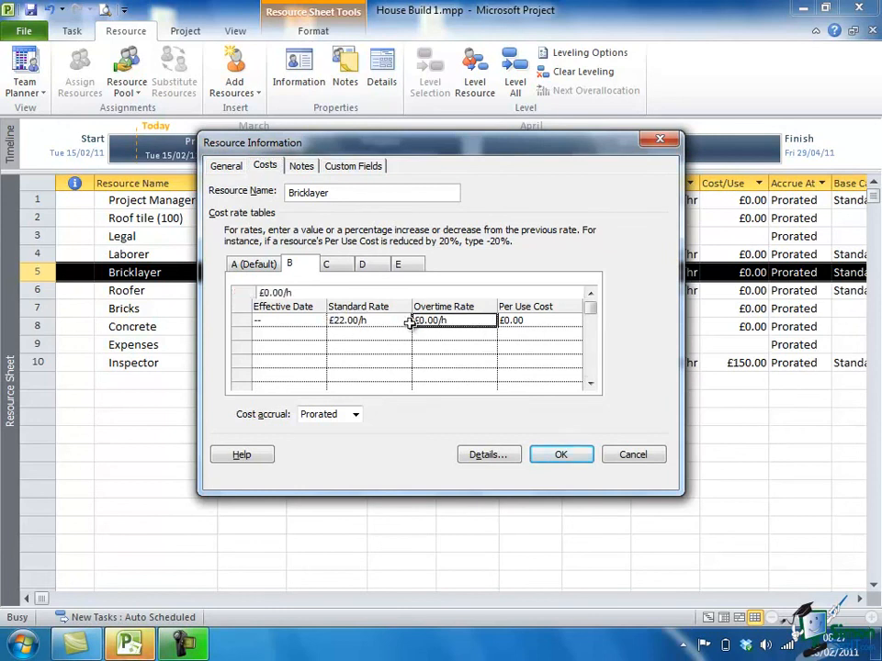
type("30")
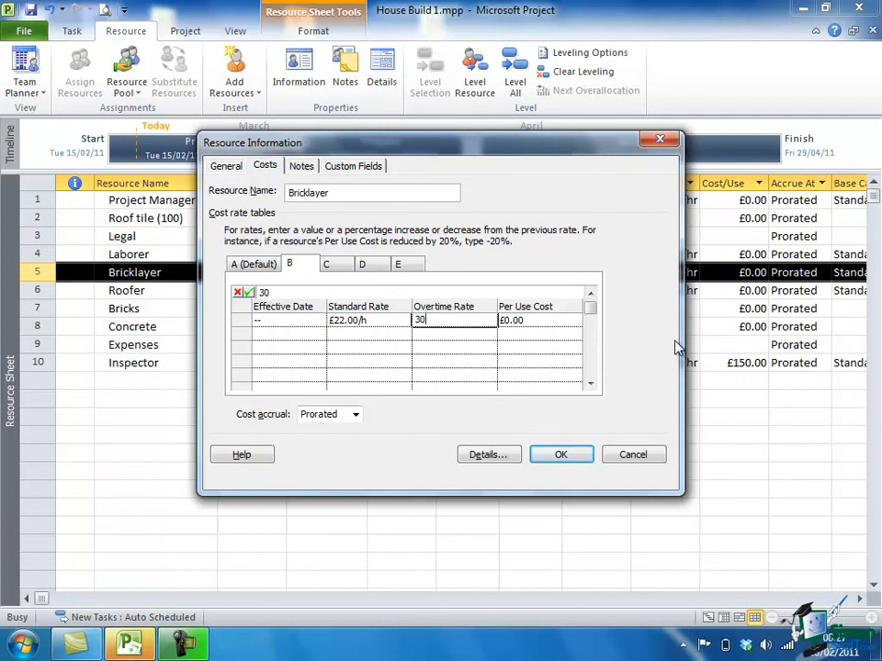
left_click(538, 320)
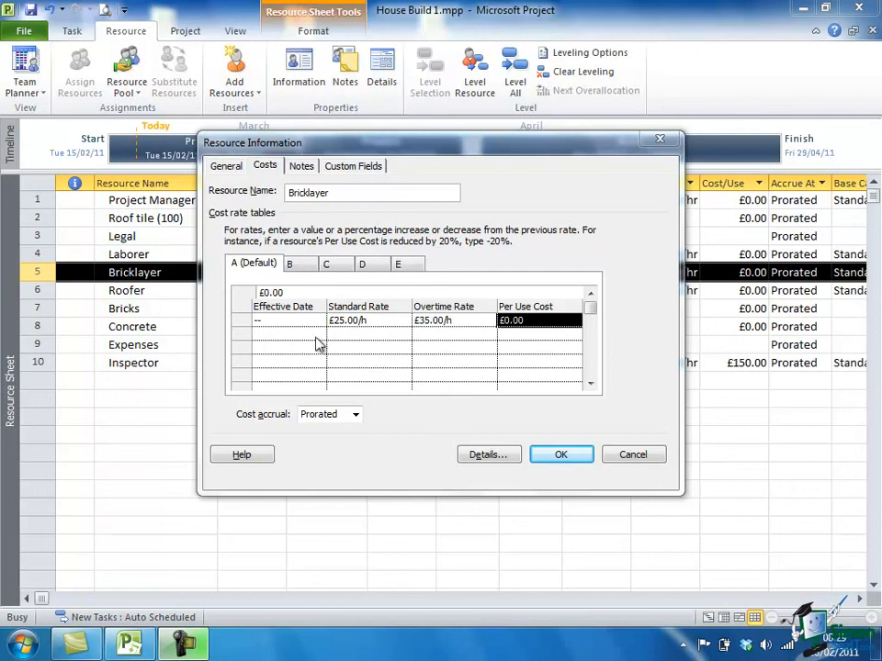
Add a second row to the Bricklayer's default rate table A with the effective date 4/4/11
left_click(291, 336)
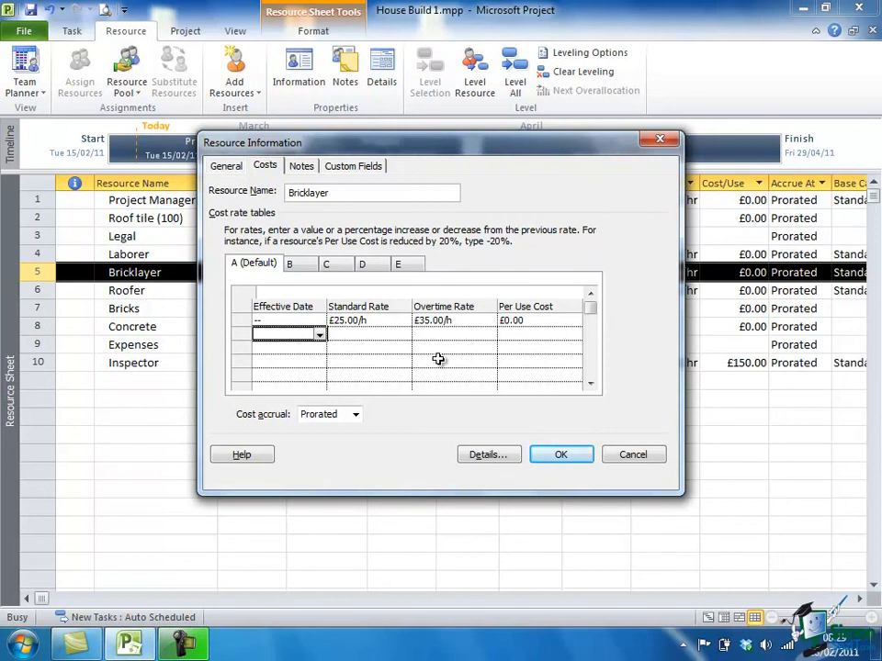
left_click(355, 334)
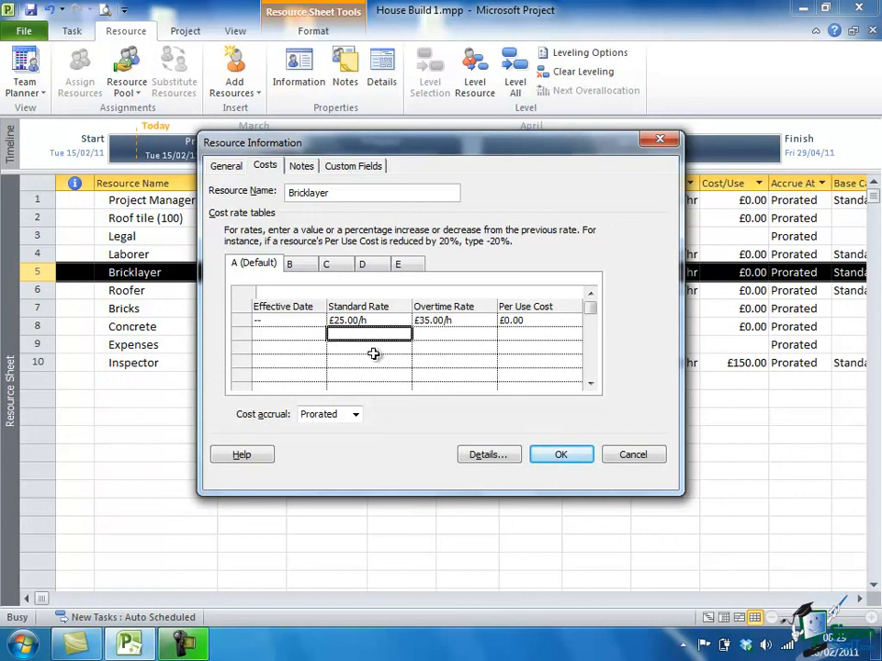
left_click(278, 334)
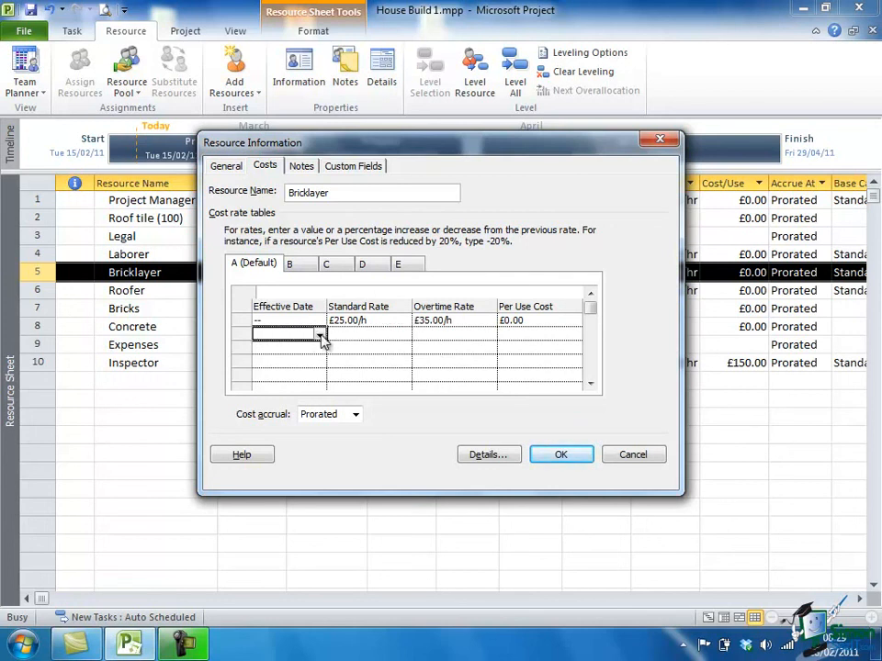
left_click(320, 337)
type("4/4")
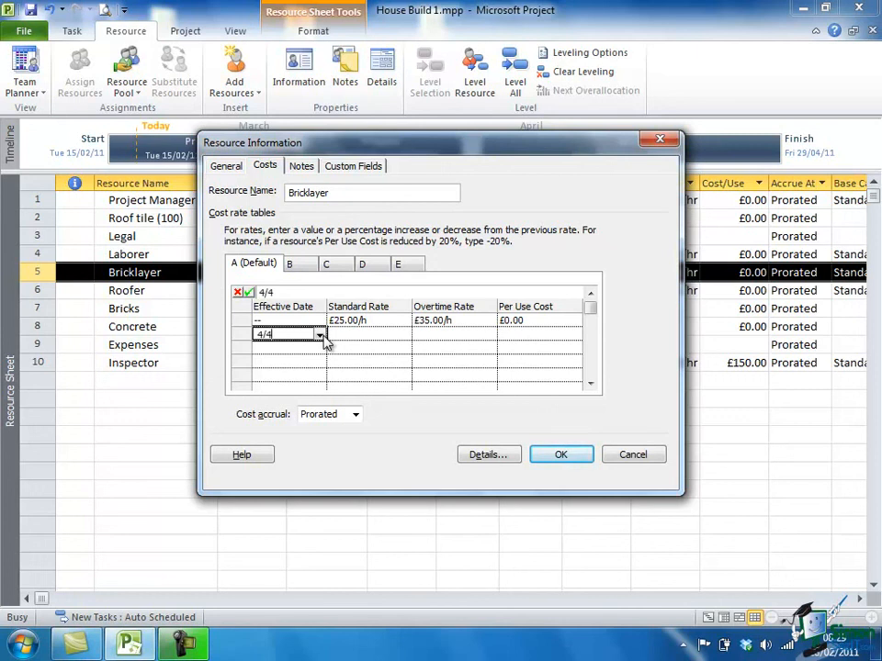
type("/11")
Raise the Bricklayer's standard and overtime rates by 10% in the 04/04/11 row of table A and save the resource changes
left_click(360, 335)
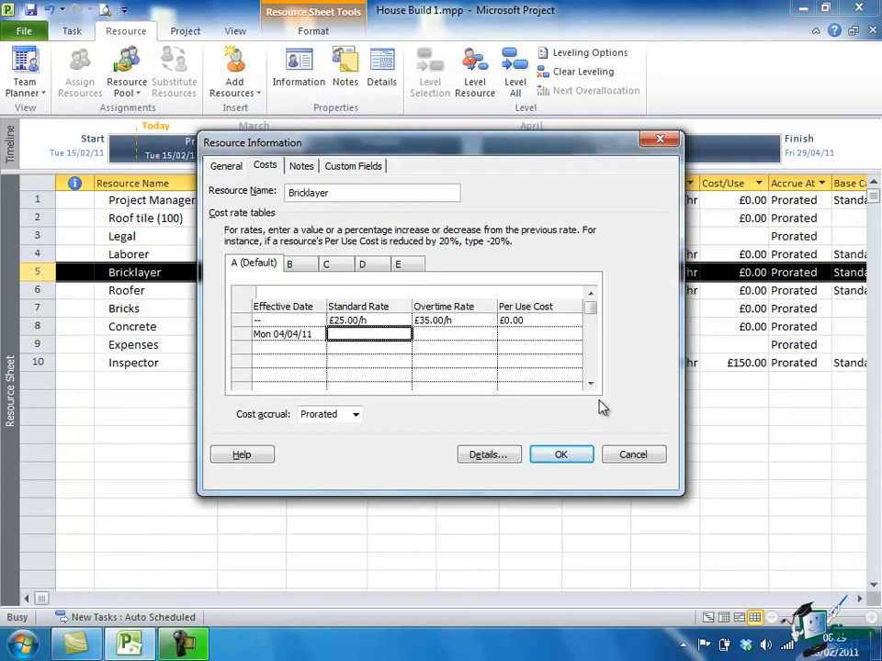
type("+10")
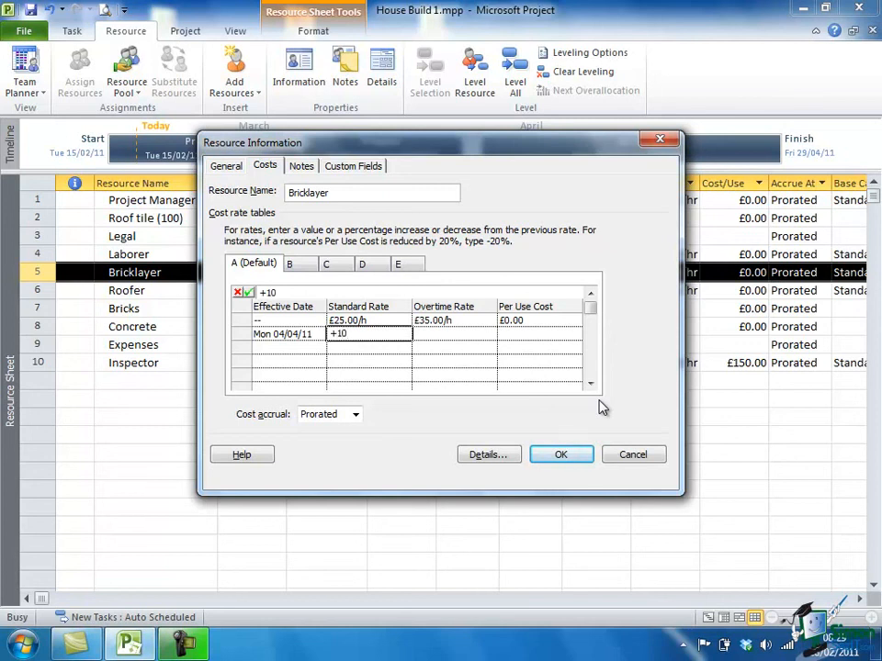
type("%")
left_click(447, 335)
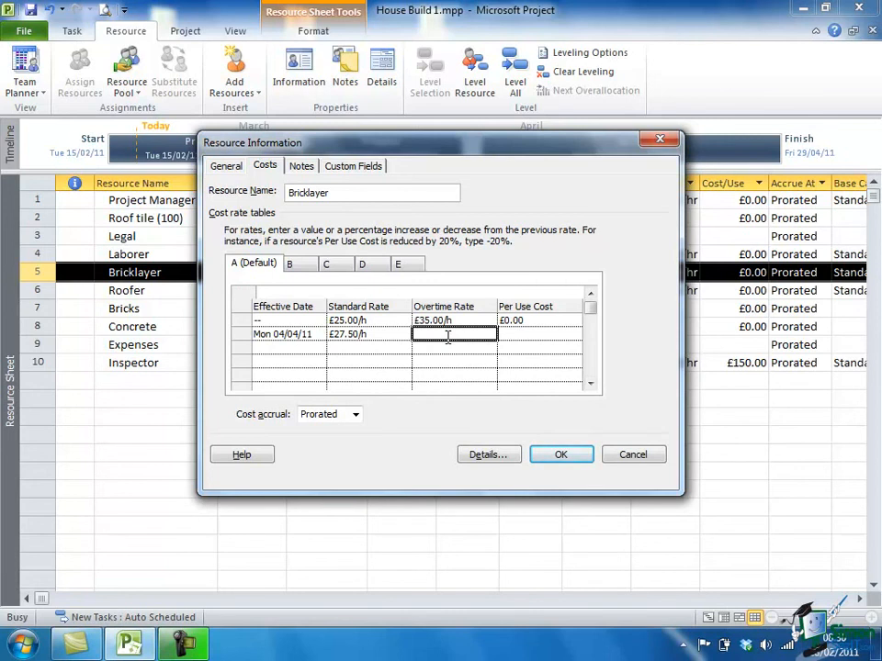
type("+10%")
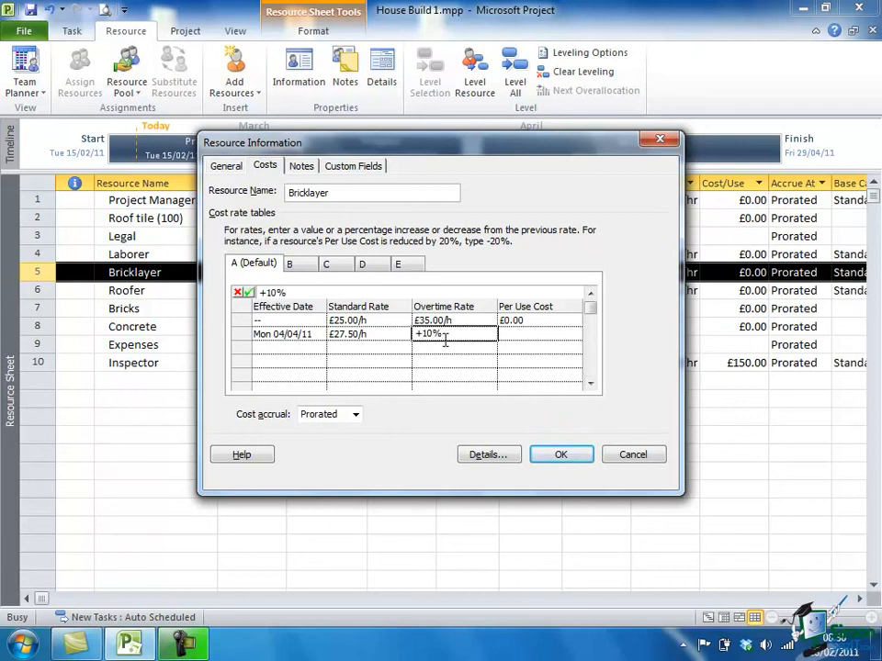
left_click(529, 337)
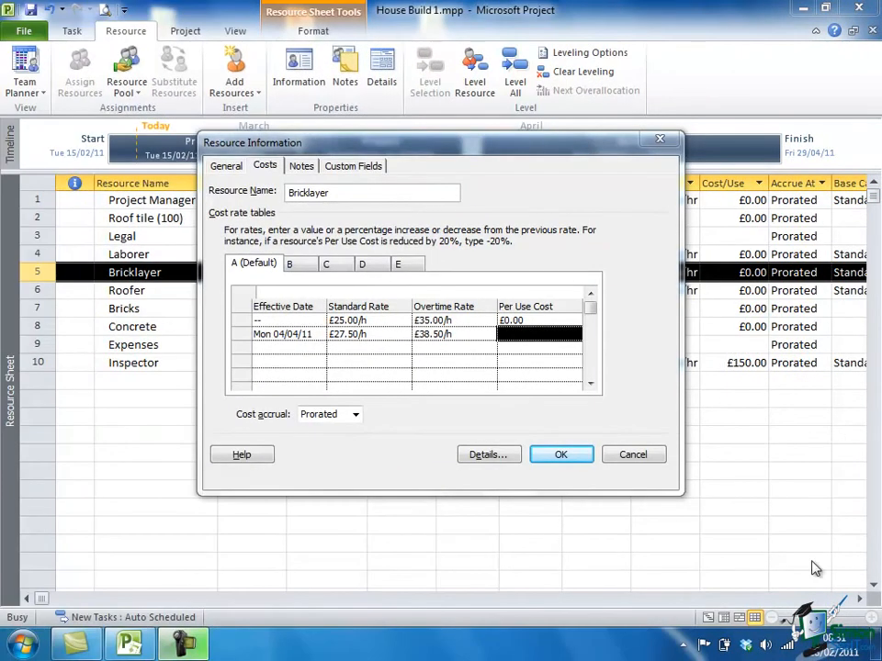
left_click(561, 454)
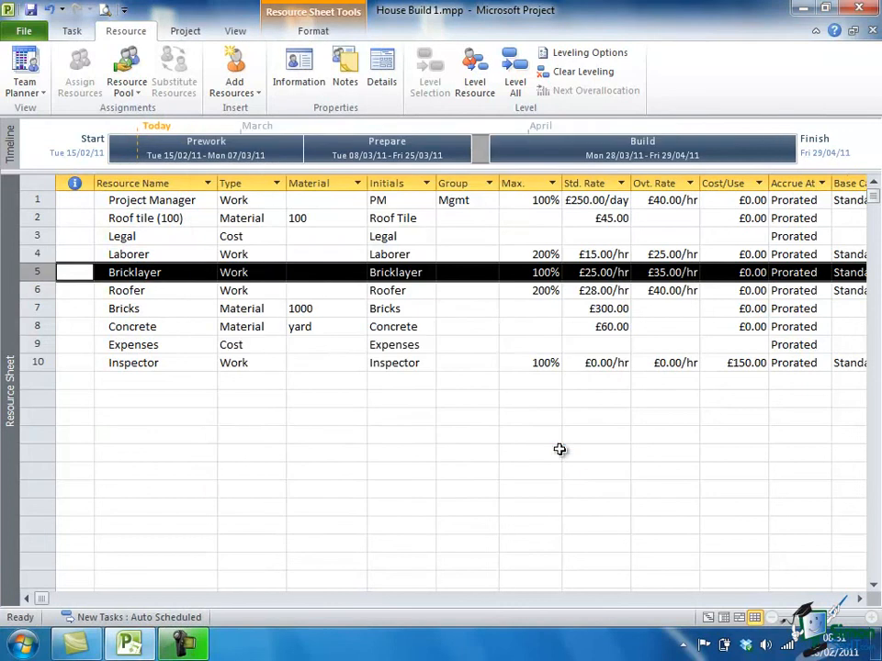
In the Task Usage view, check which cost rate table the Bricklayer's assignment on Erect walls uses
left_click(724, 618)
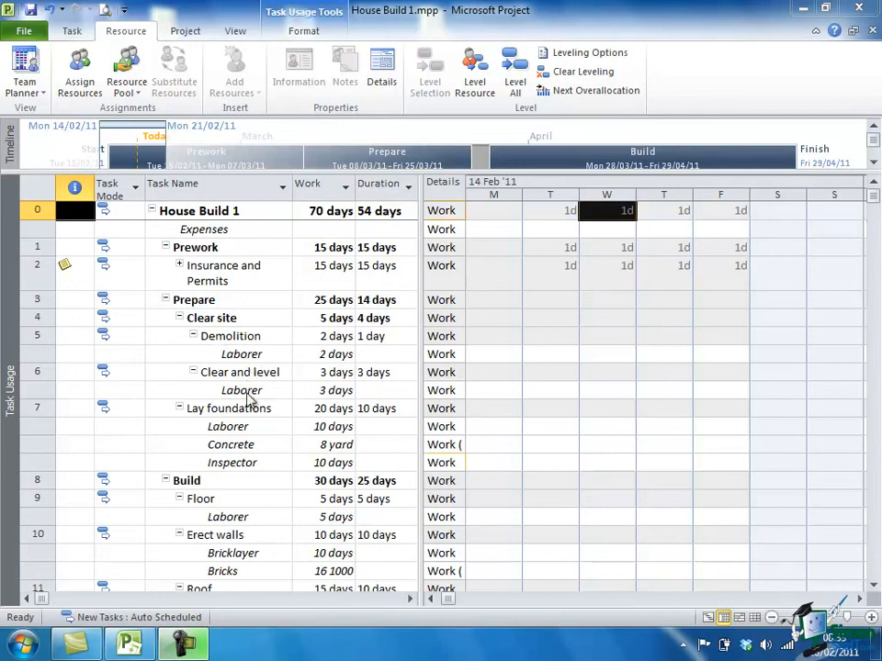
left_click(875, 591)
left_click(875, 591)
left_click(875, 591)
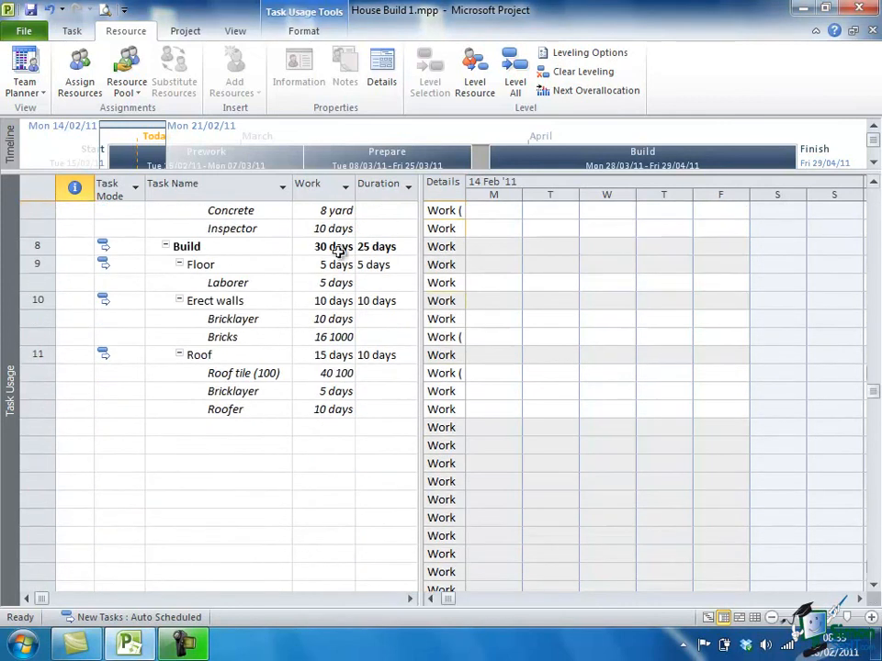
double_click(242, 319)
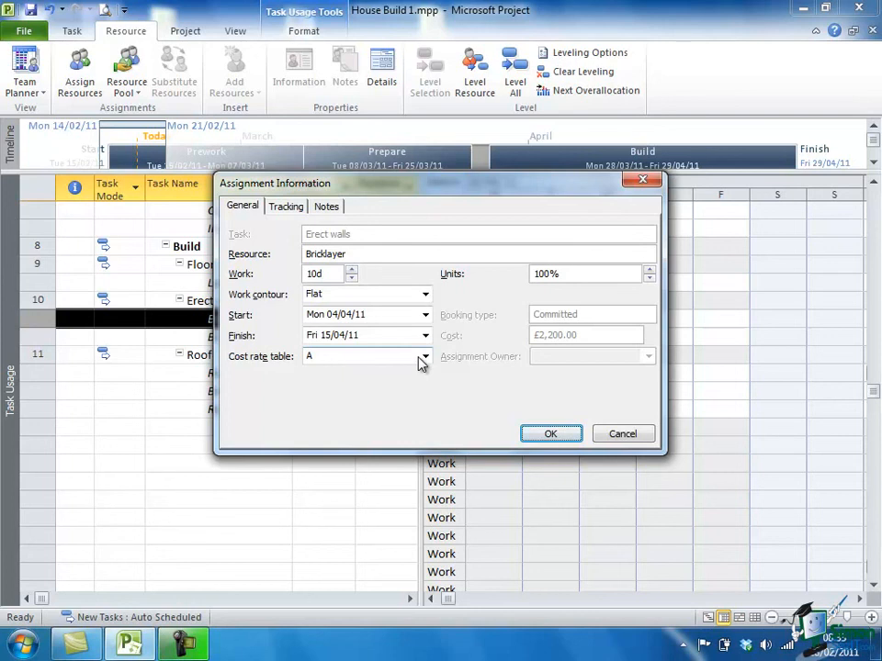
left_click(553, 436)
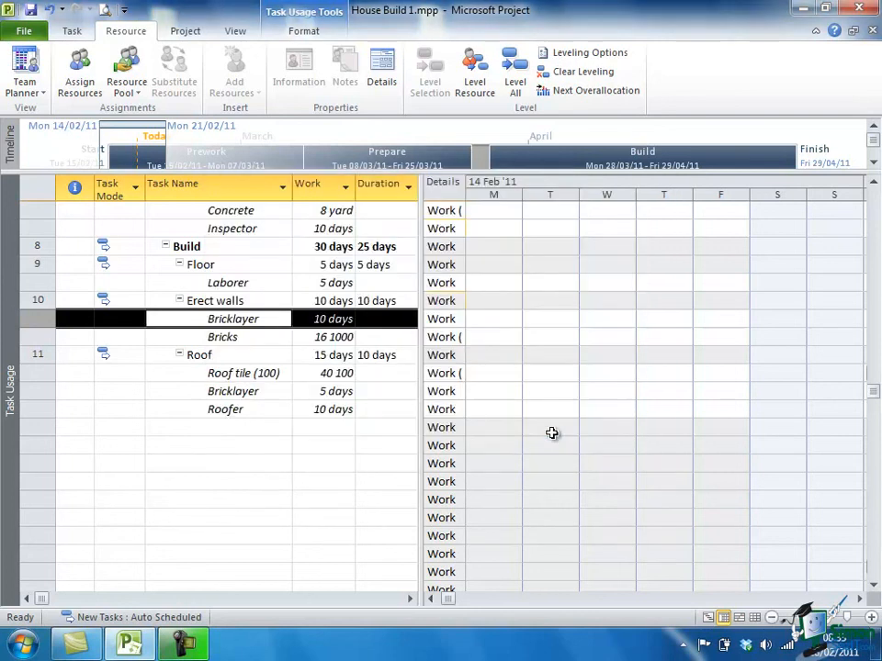
Assign cost rate table B to the Bricklayer's assignment on the Roof task
left_click(244, 393)
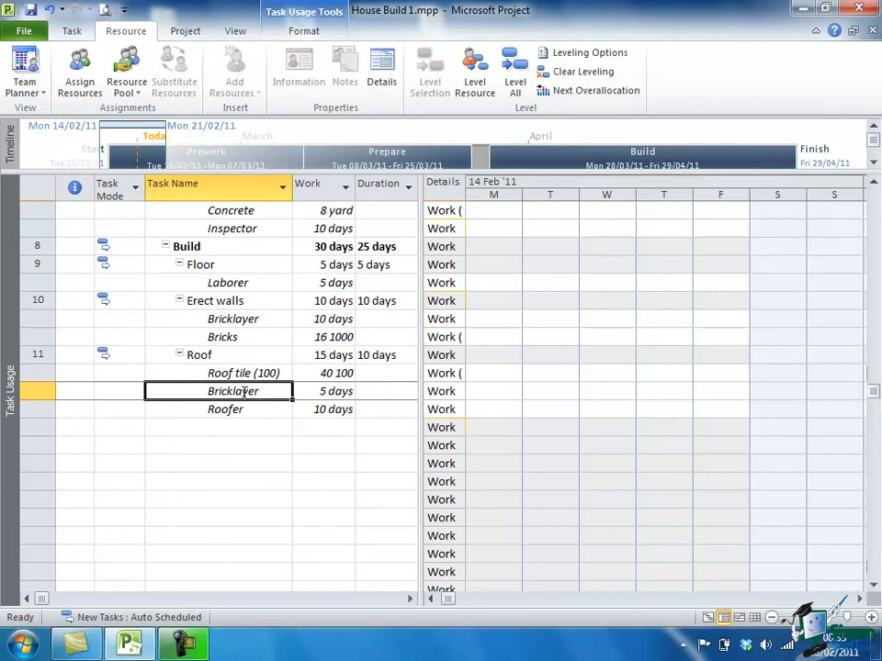
double_click(244, 392)
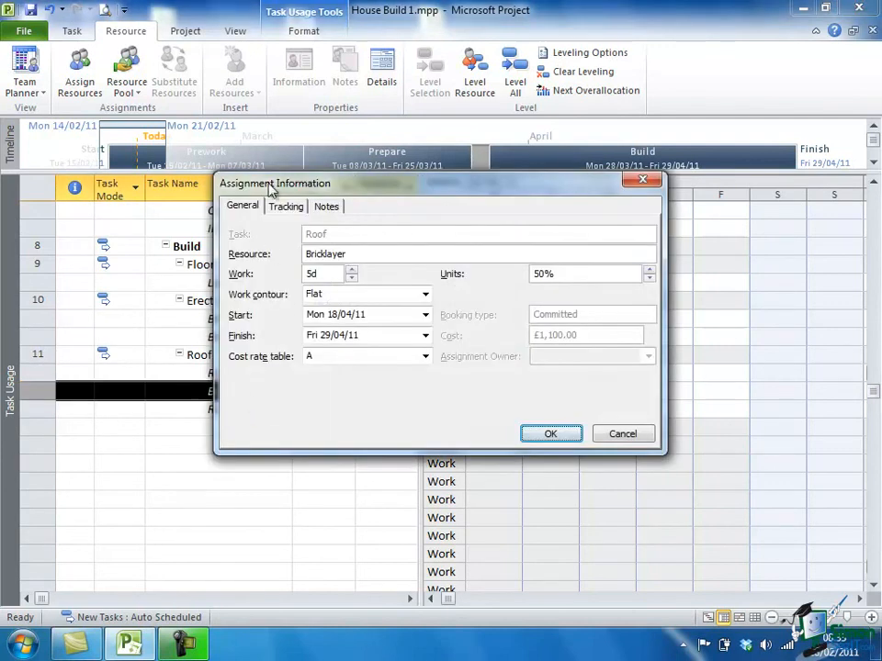
left_click(425, 356)
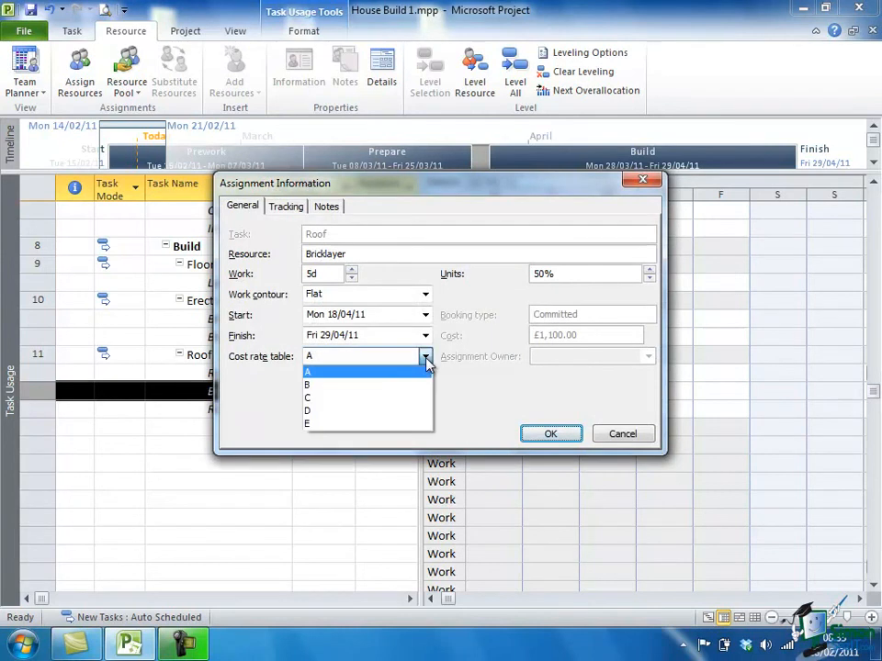
left_click(355, 387)
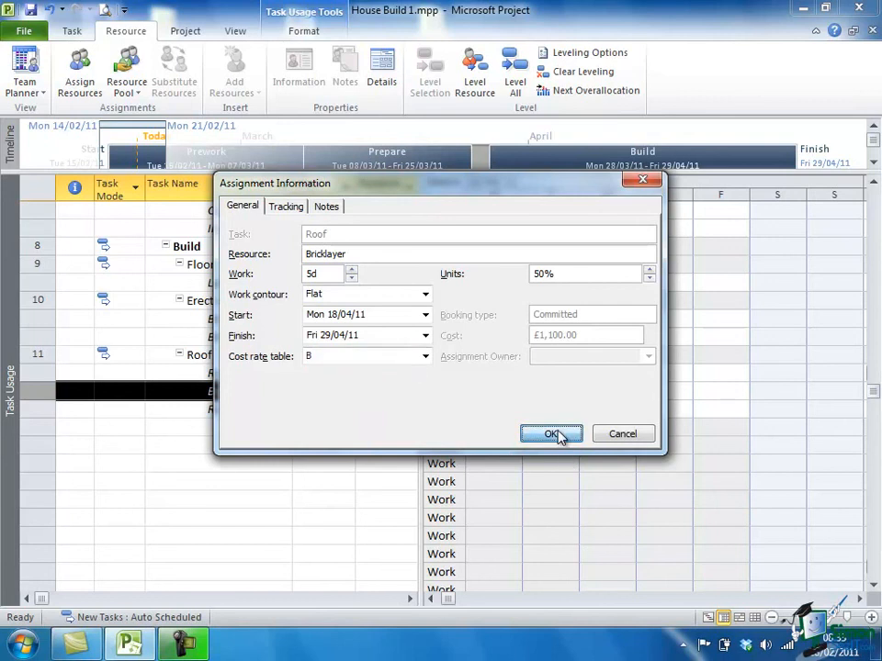
left_click(554, 435)
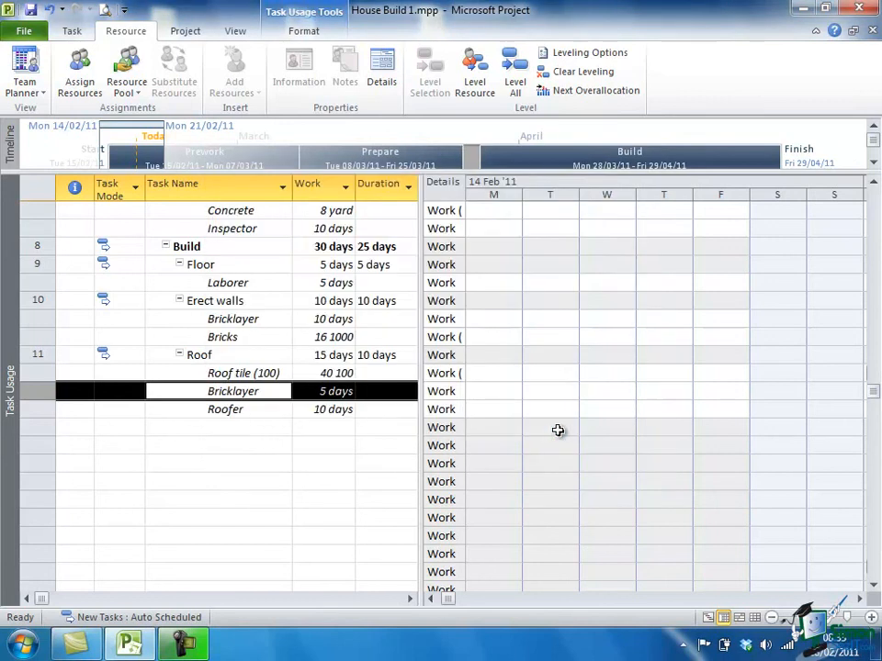